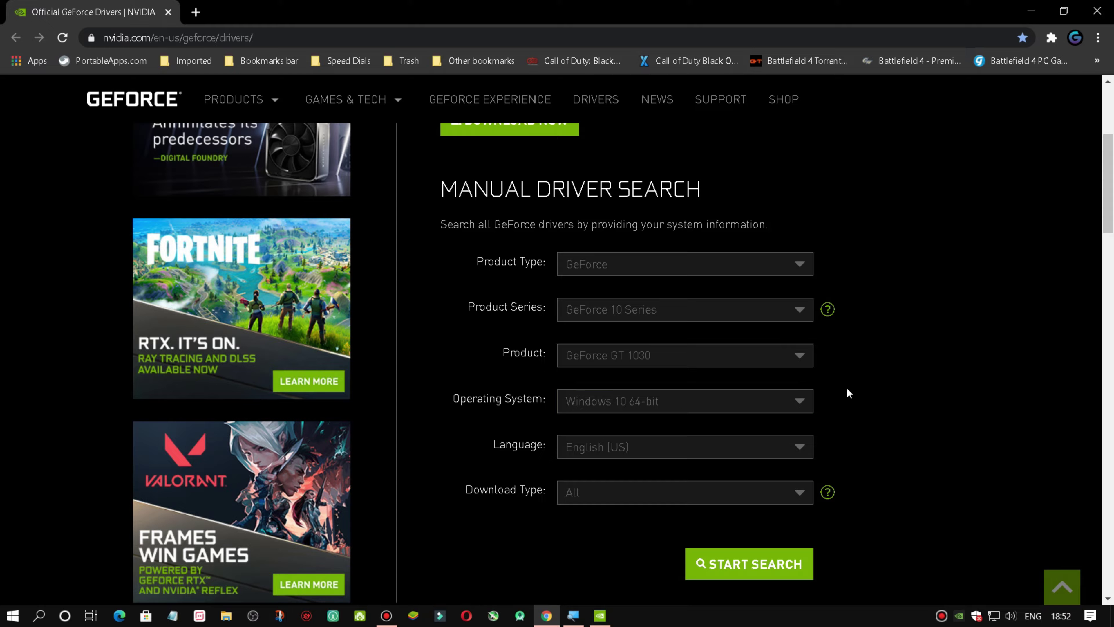
Search for GeForce GT 1030 drivers for Windows 10 64-bit and compare the newest version with the installed one in NVIDIA Control Panel's System Information
scroll(895, 392, down, 2)
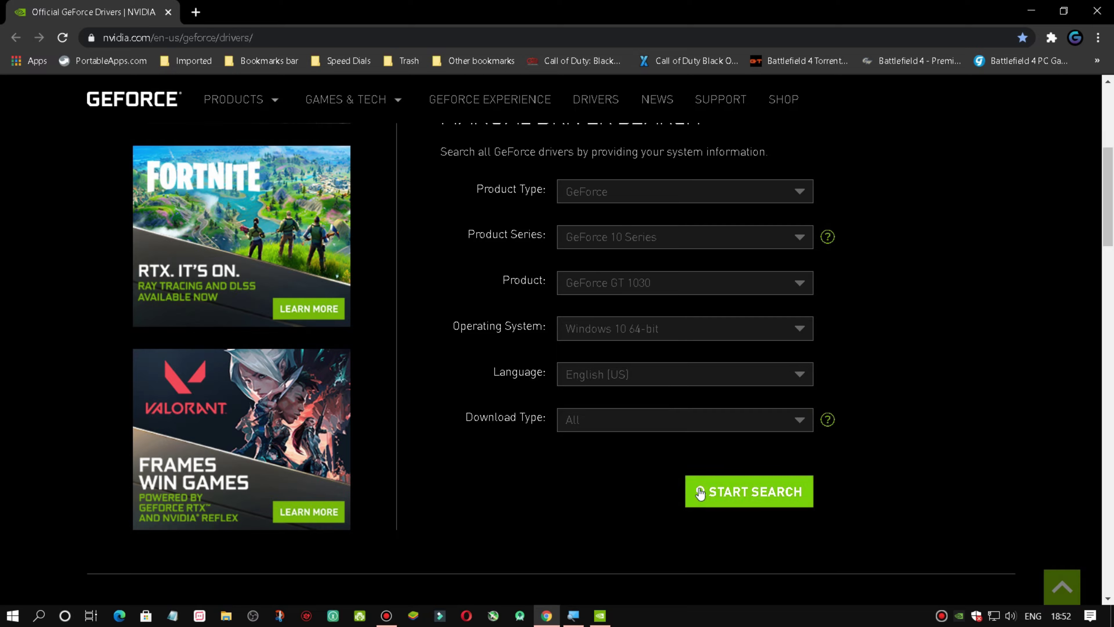
click(807, 503)
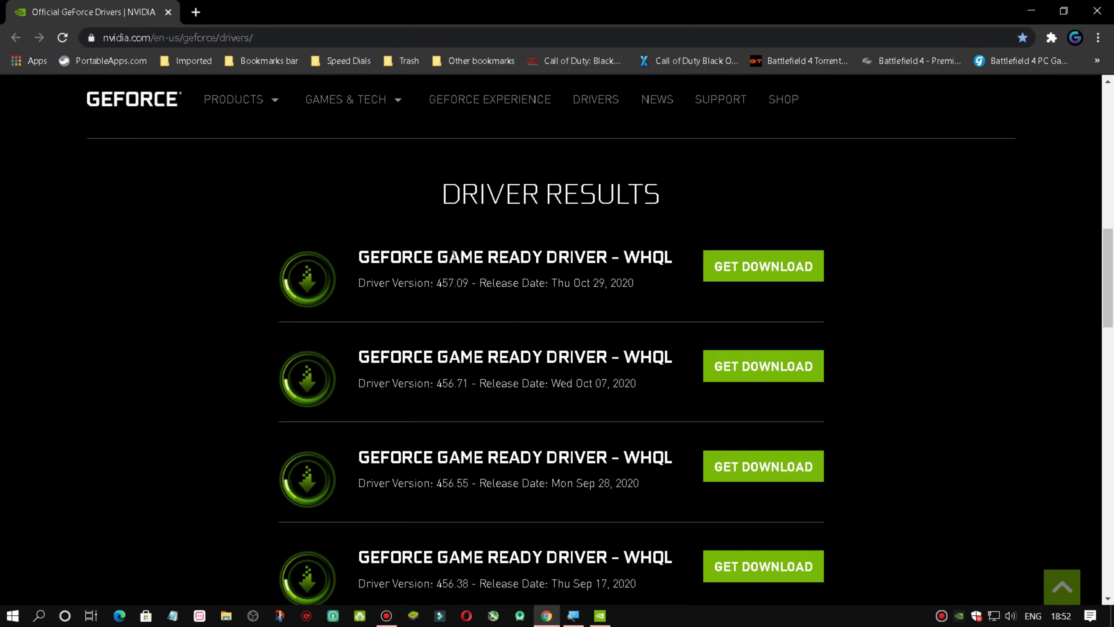
drag(438, 281, 472, 286)
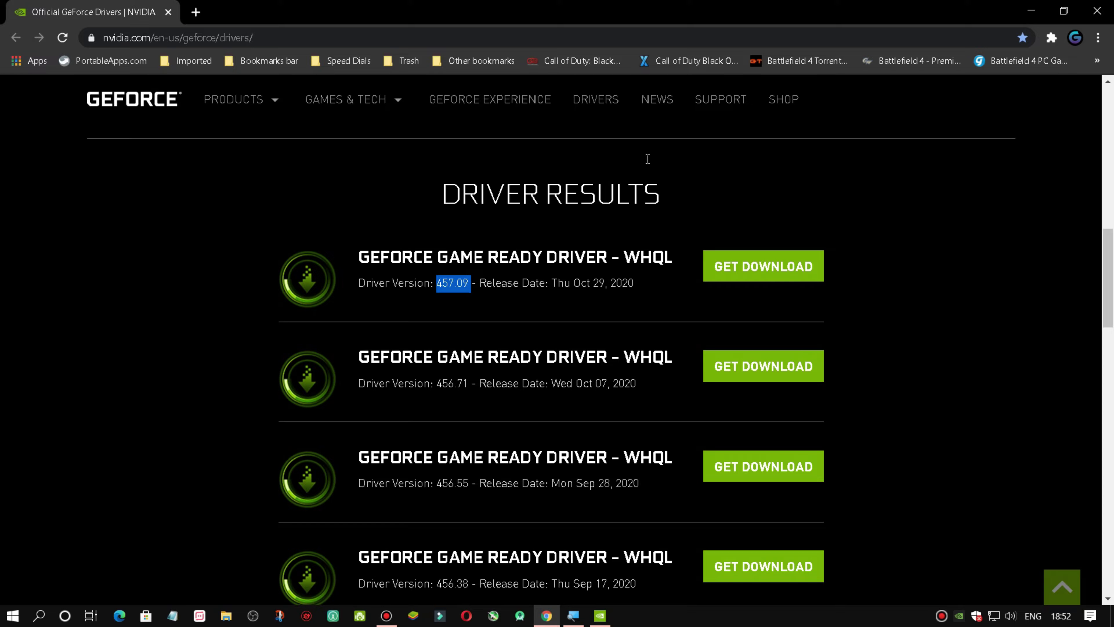
key(alt+Tab)
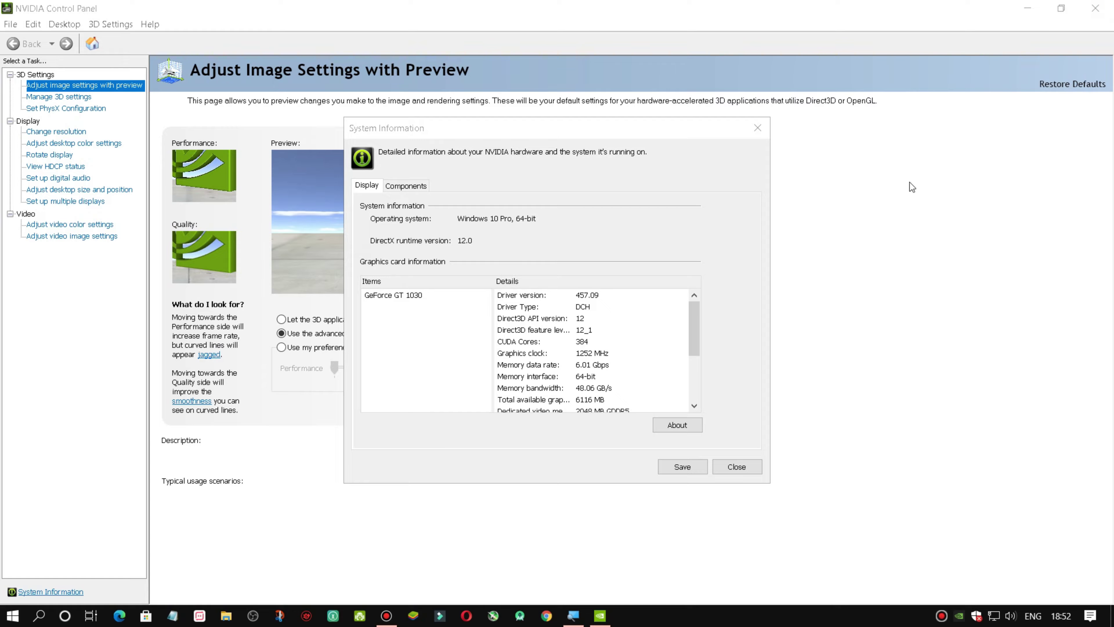
click(759, 129)
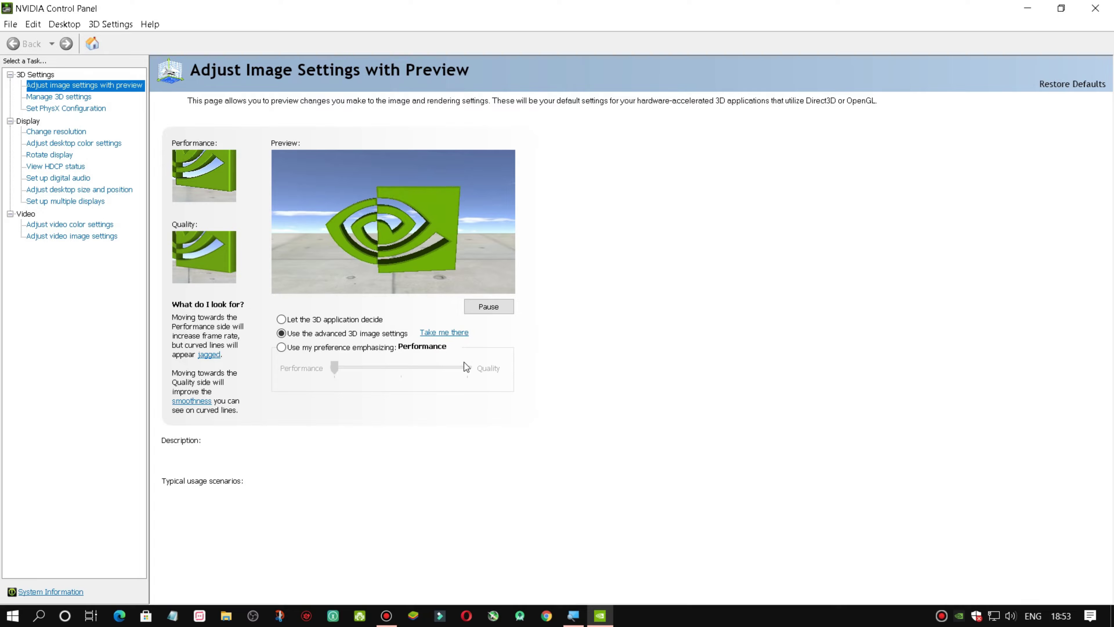
Set the image settings with preview to use the advanced 3D image settings and apply the choice
mouse_move(351, 346)
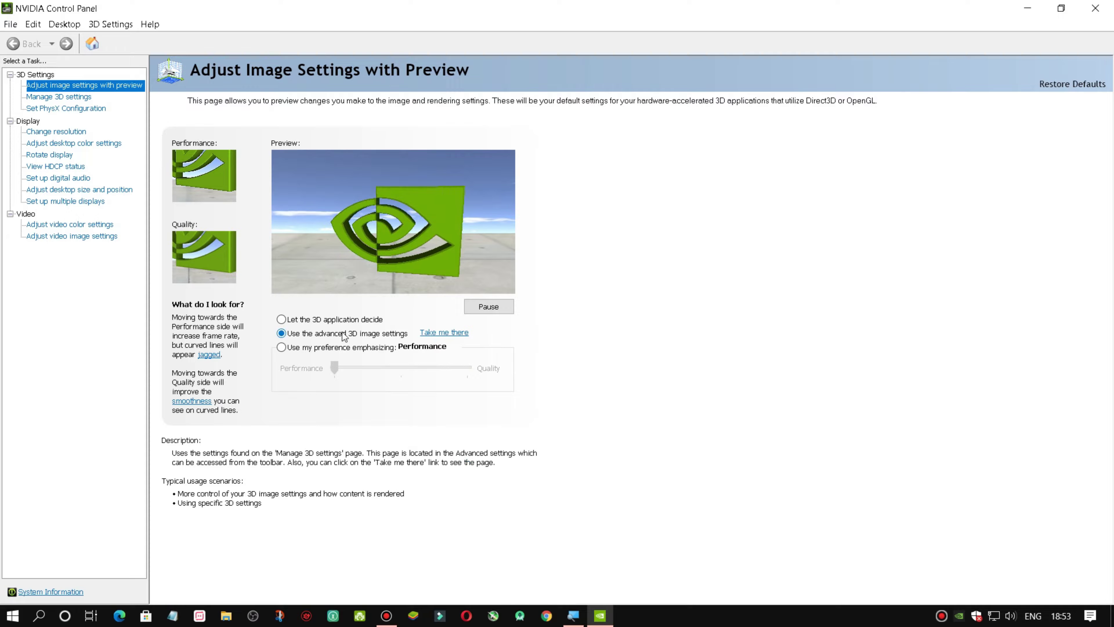
click(317, 350)
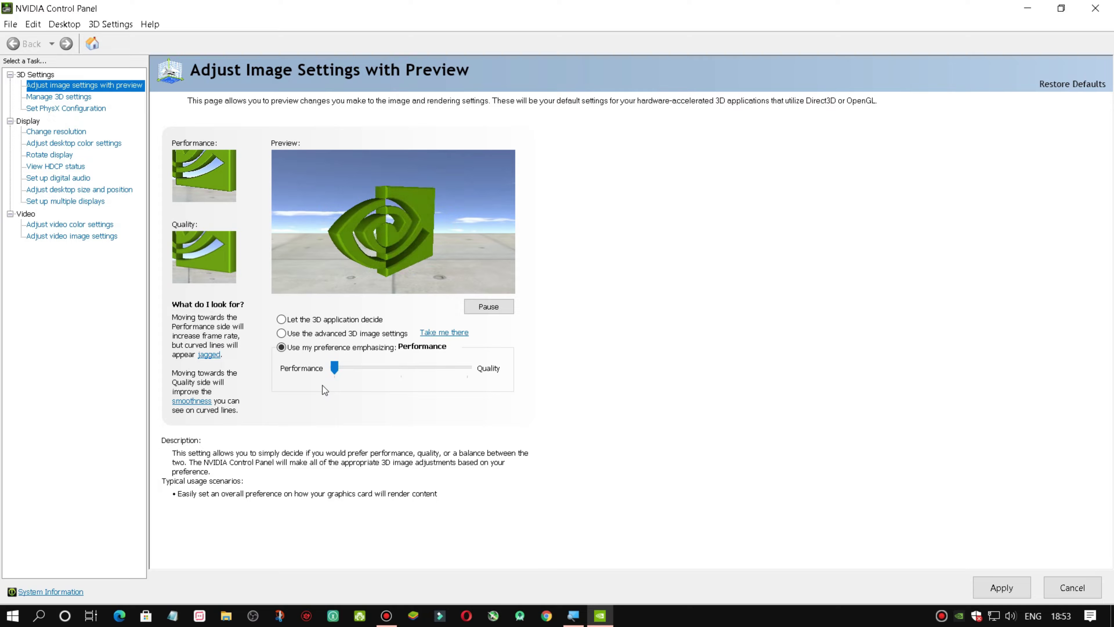
mouse_move(319, 338)
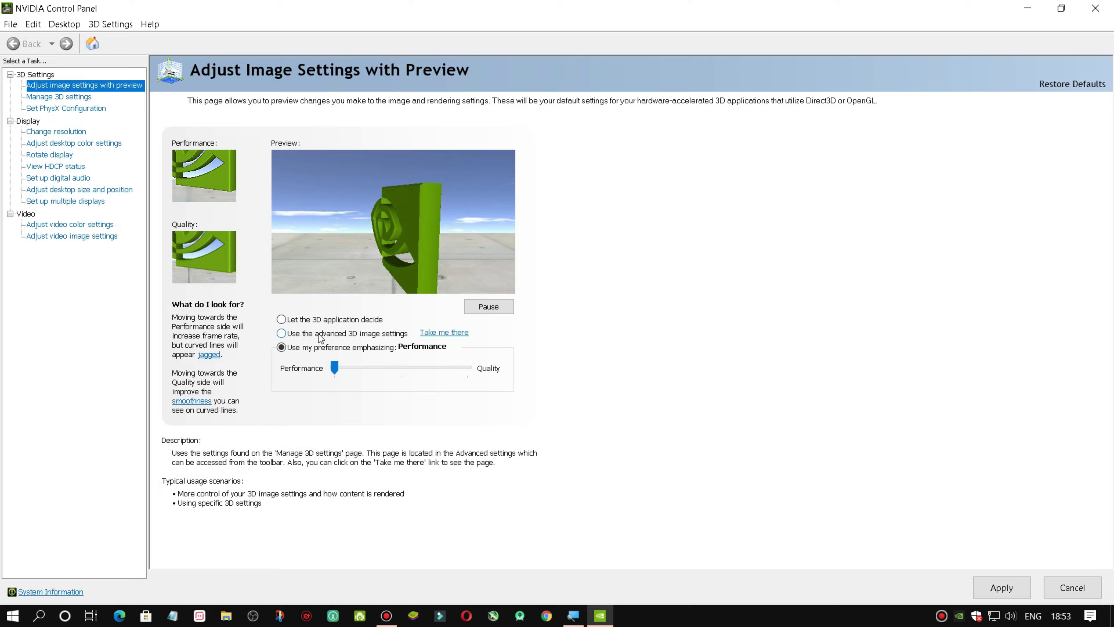
click(282, 334)
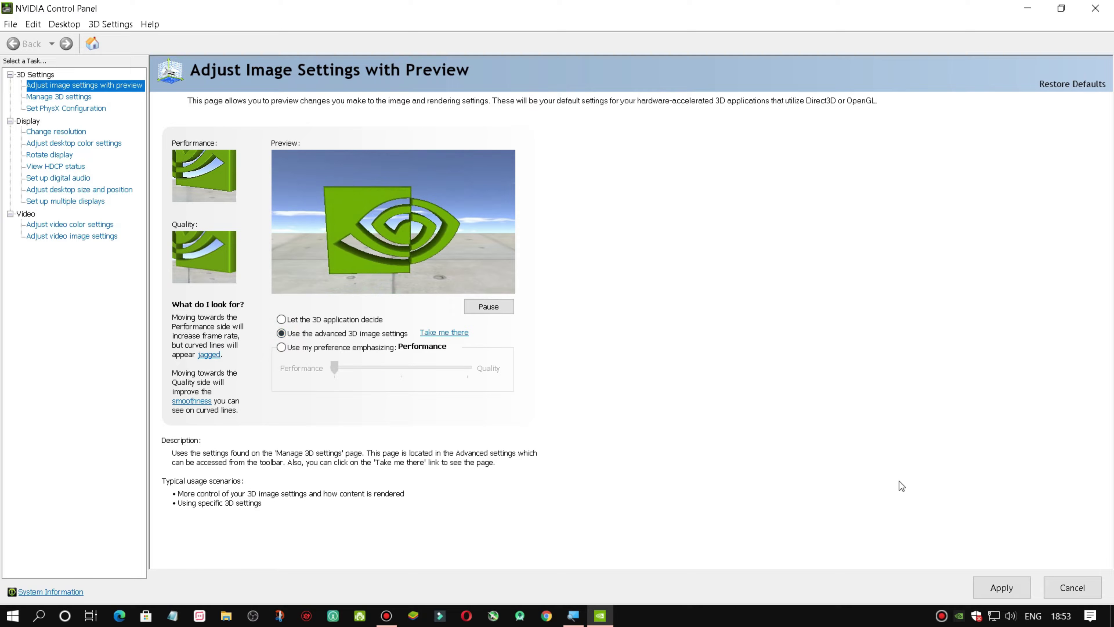
click(976, 584)
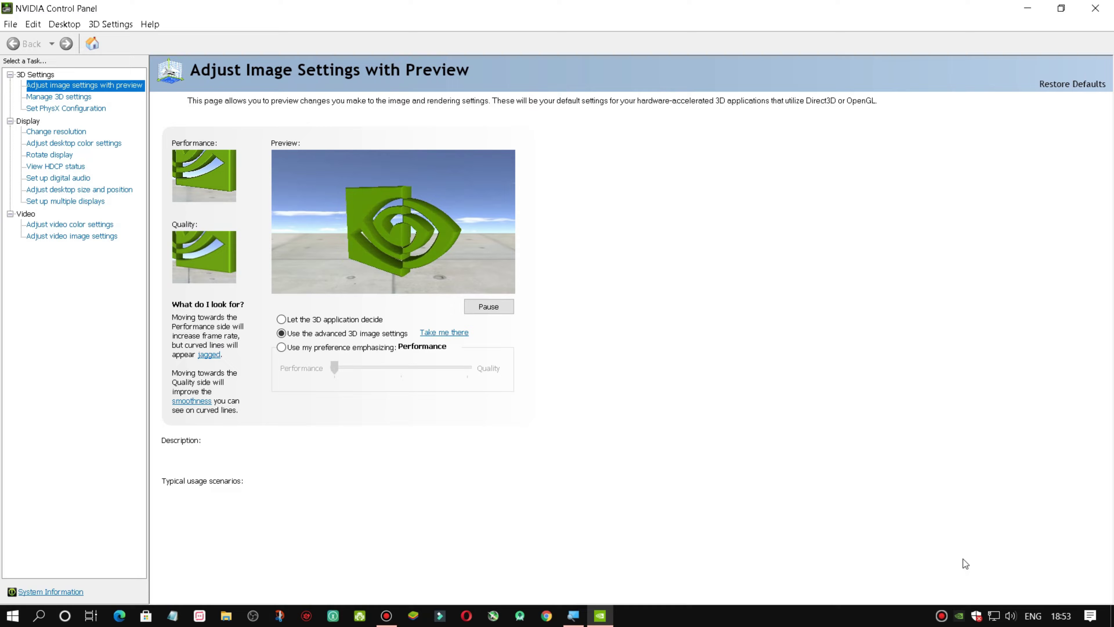
Open the global Manage 3D Settings and examine each feature from Image Sharpening through Multi-Frame Sampled AA (MFAA)
click(83, 98)
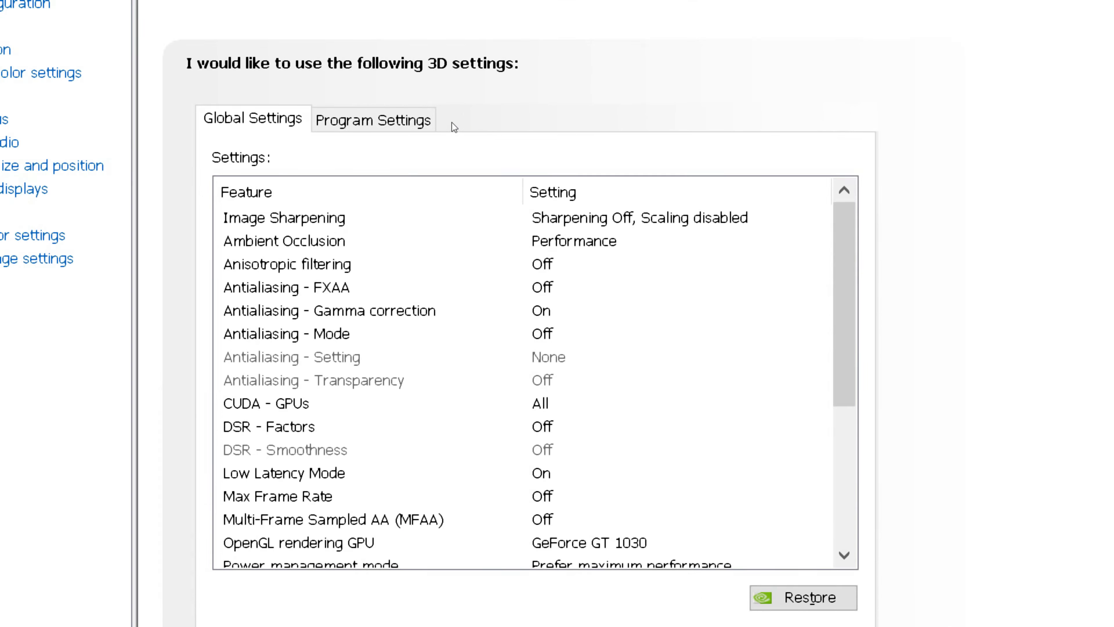
click(252, 218)
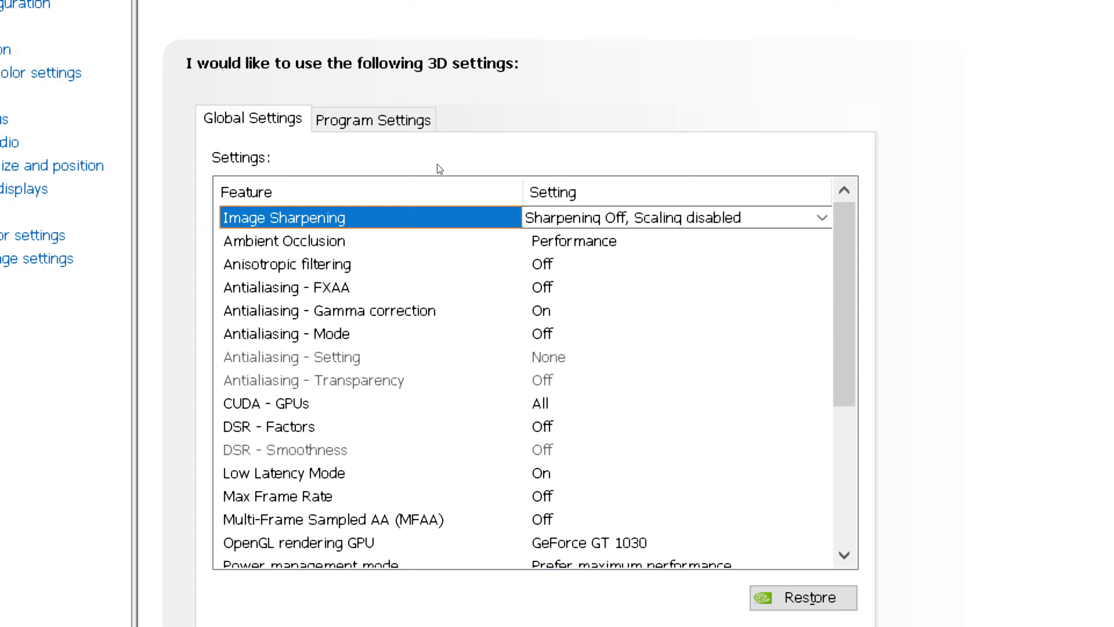
click(216, 230)
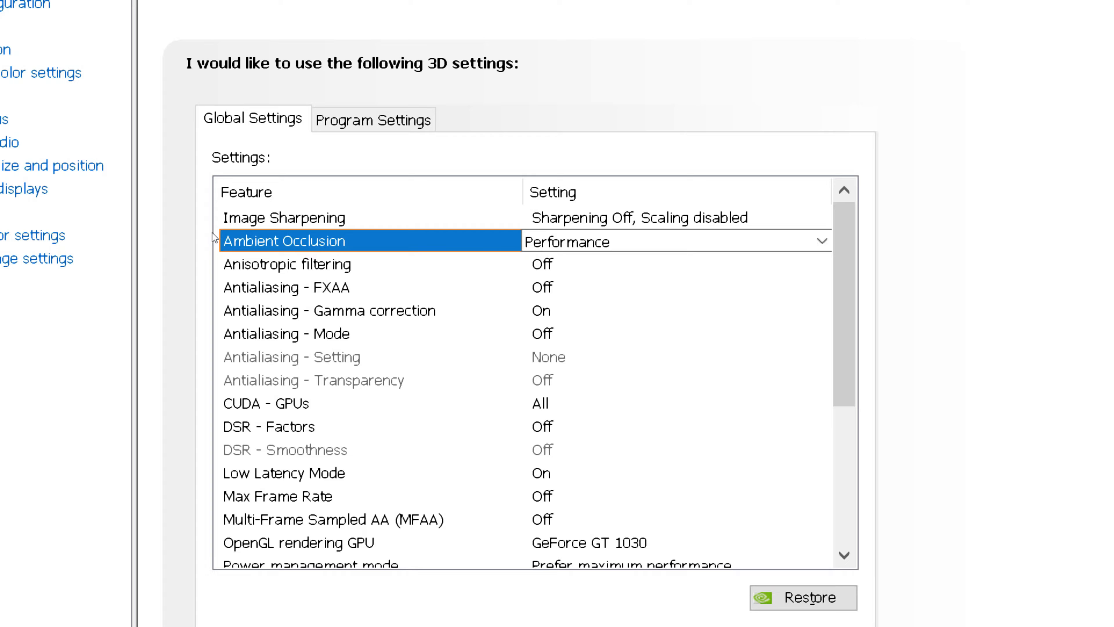
key(Down)
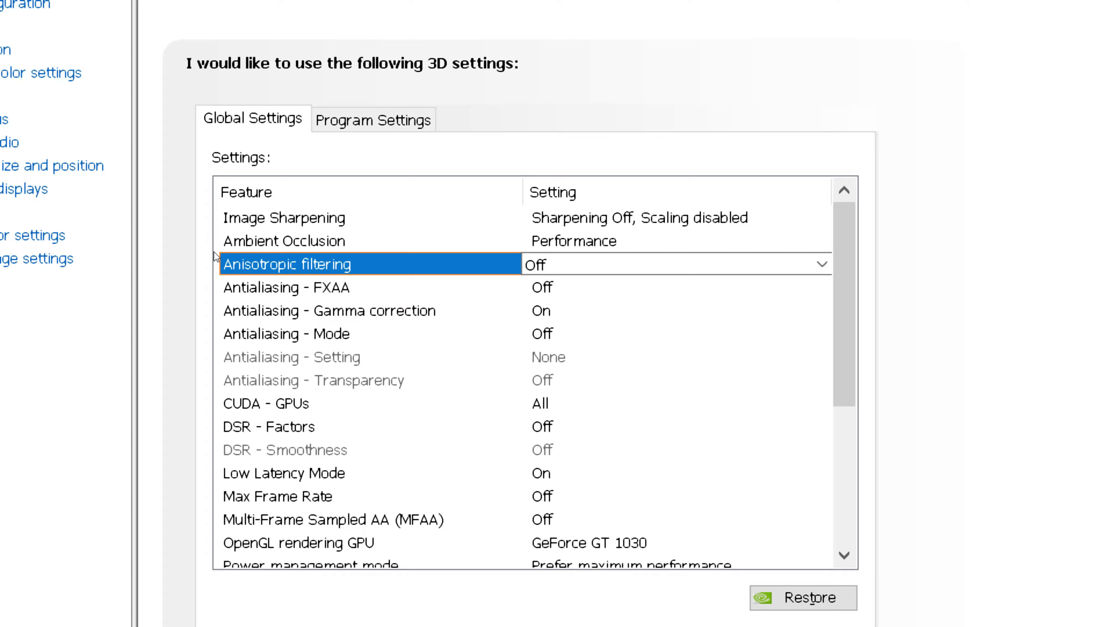
key(Down)
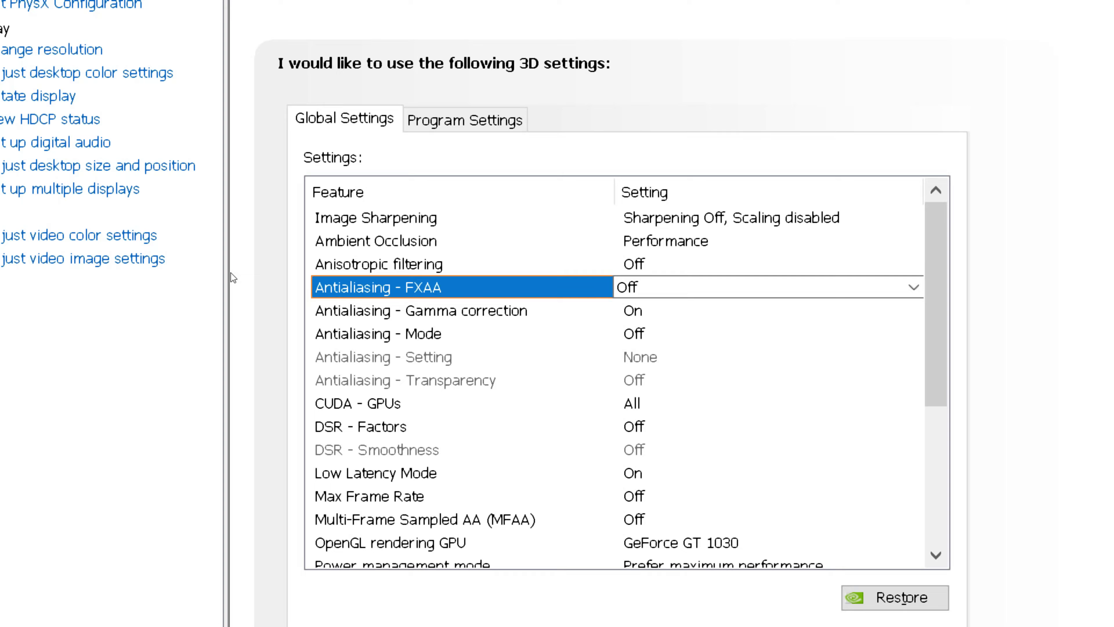
click(251, 260)
key(Down)
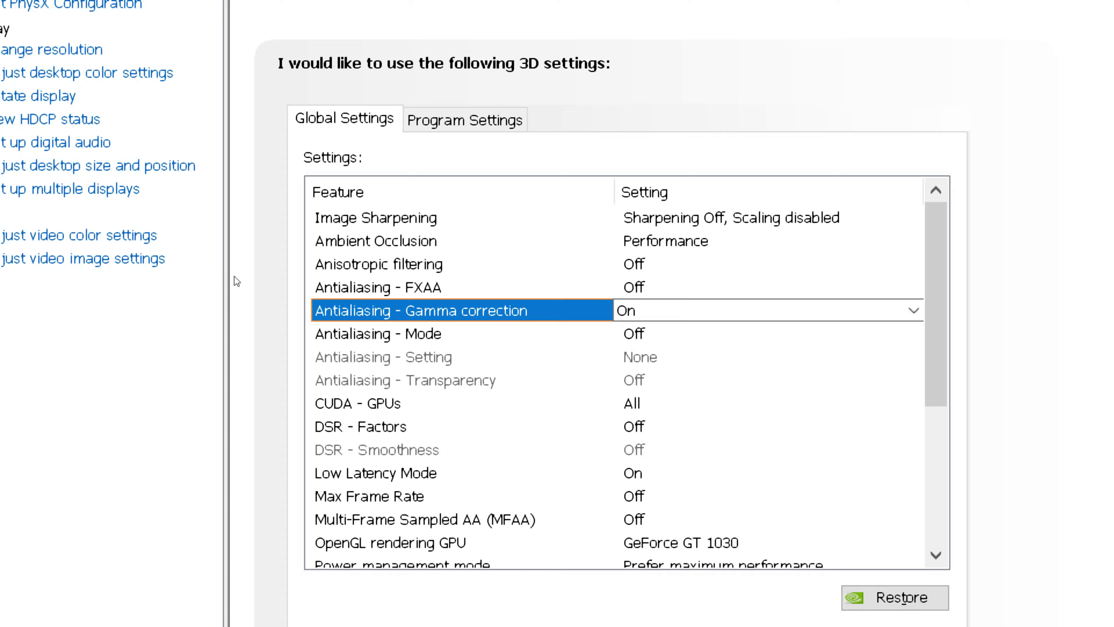
key(Down)
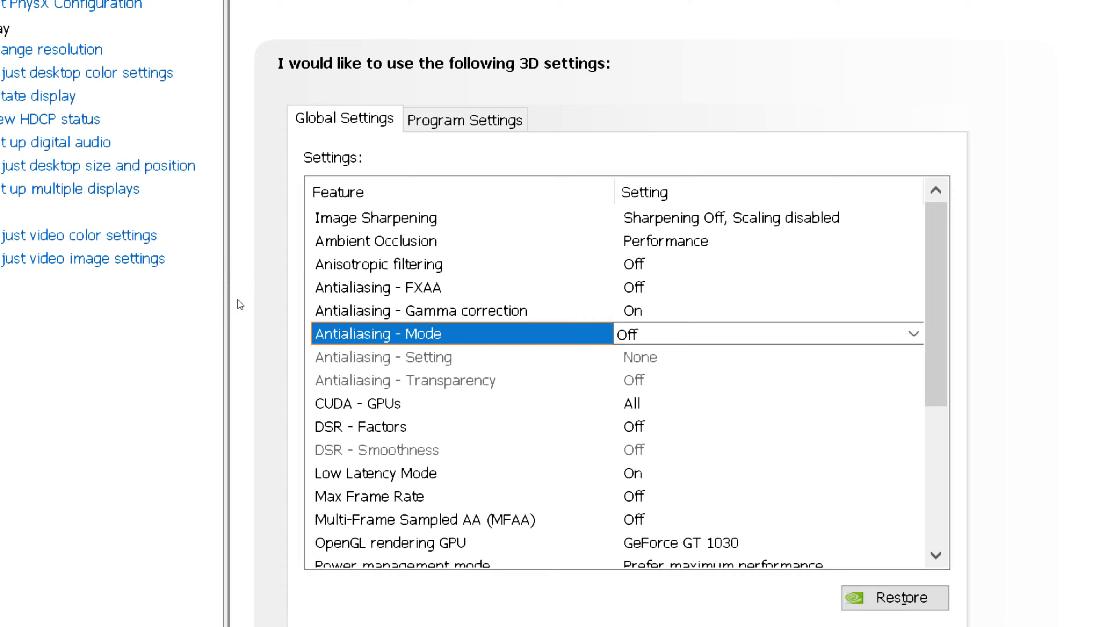
key(Down)
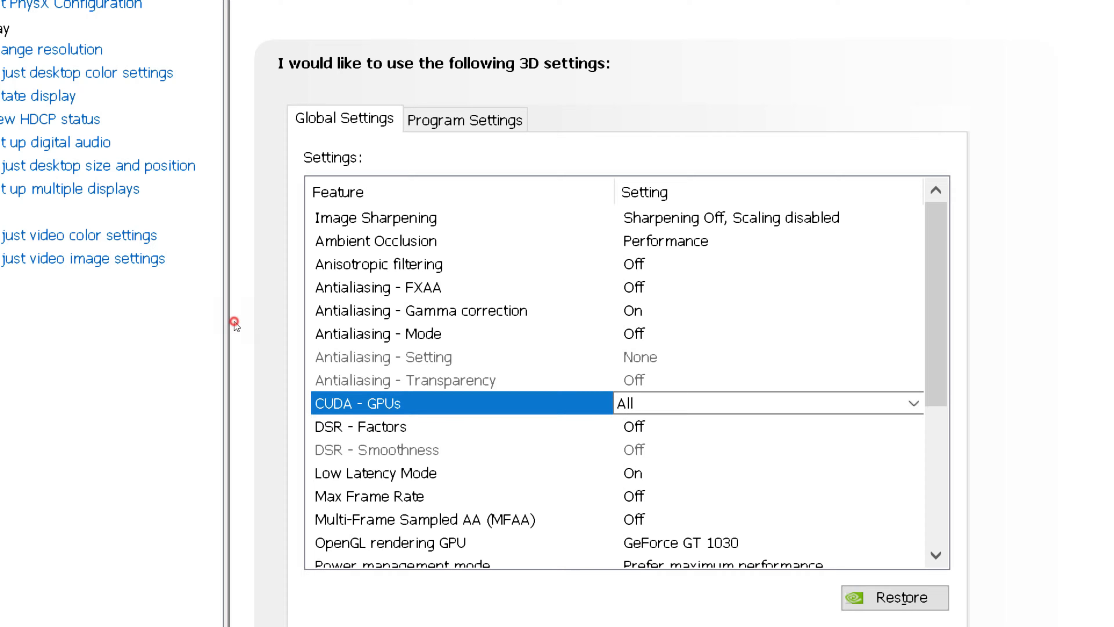
key(Down)
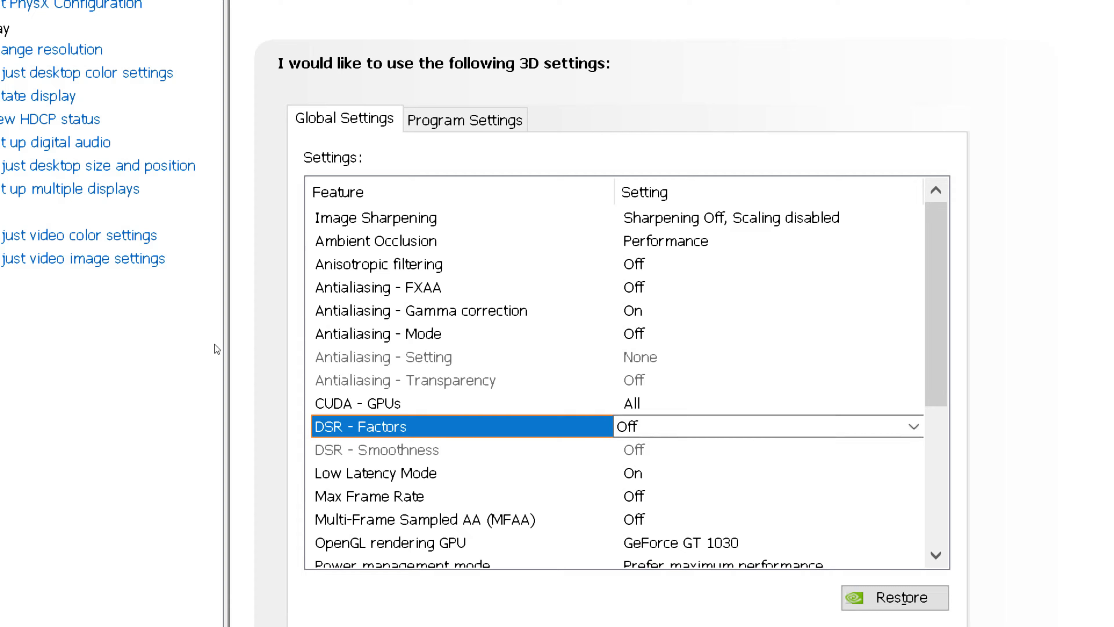
key(Down)
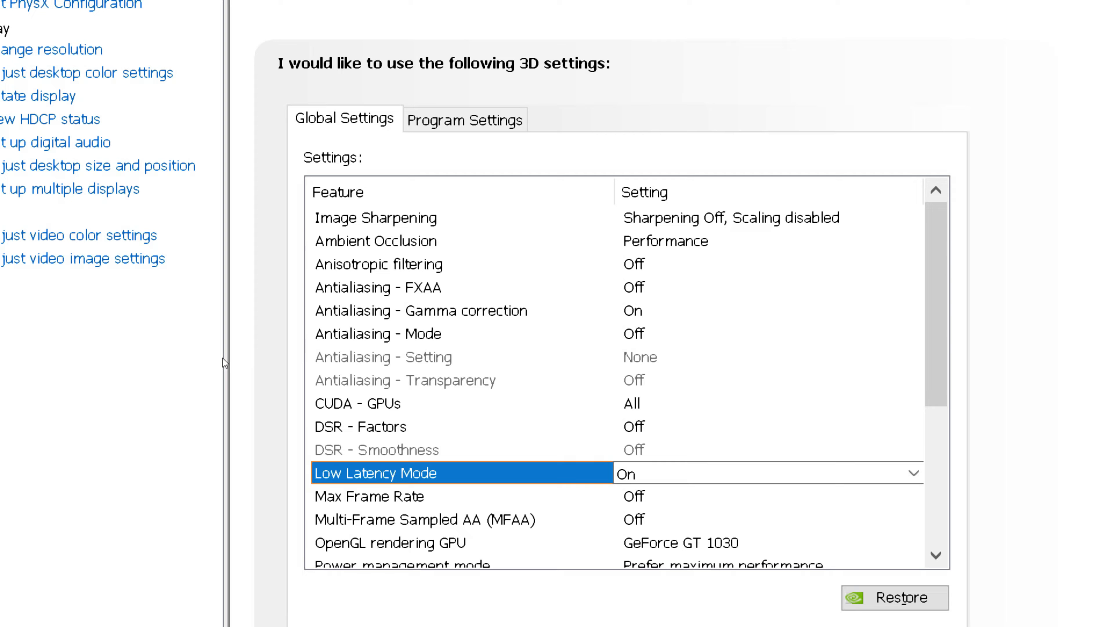
scroll(223, 358, down, 1)
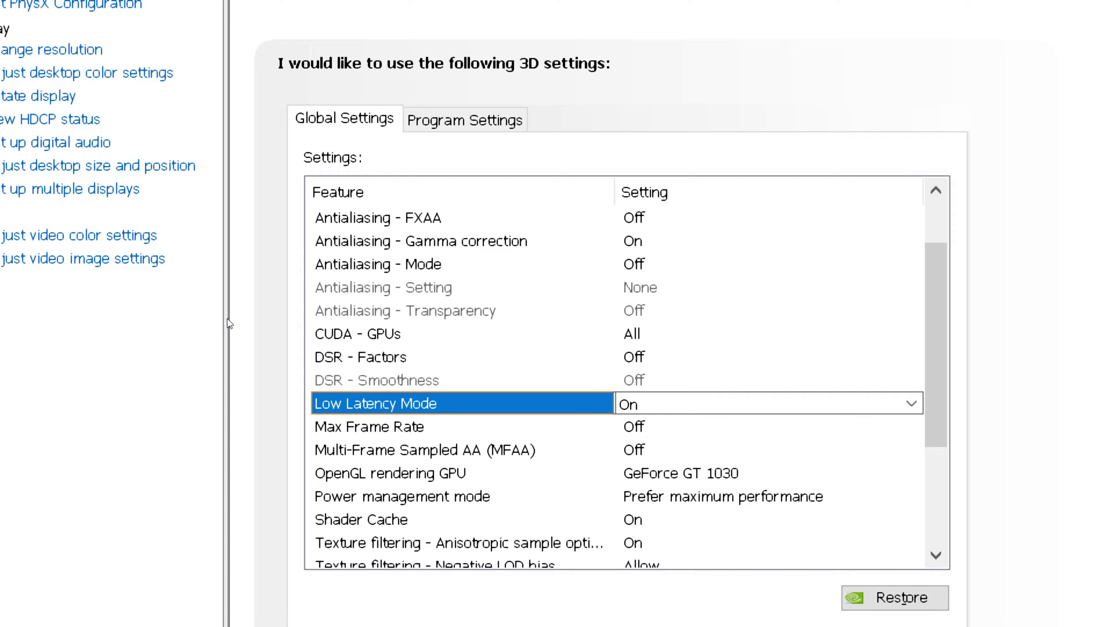
key(Down)
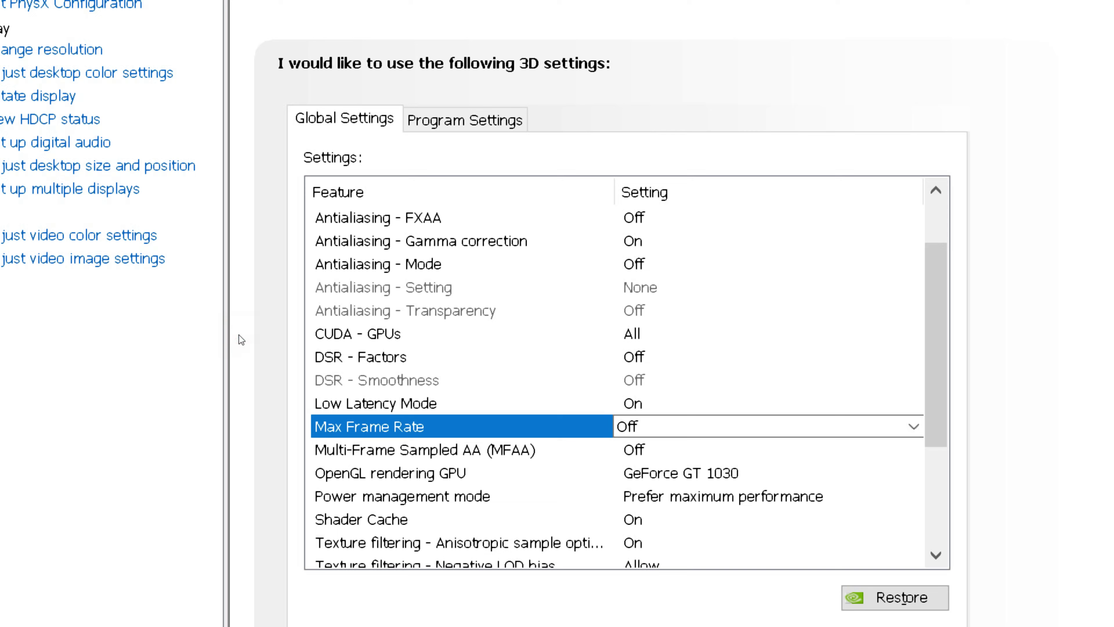
key(Down)
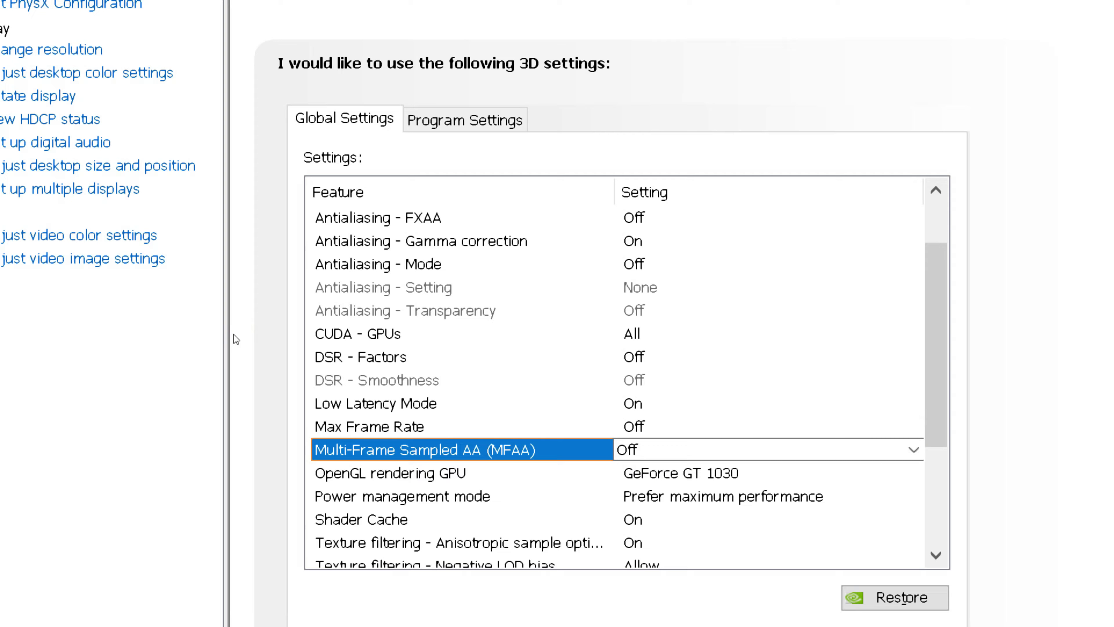
Set the OpenGL rendering GPU to GeForce GT 1030 and the power management mode to Prefer maximum performance
key(Down)
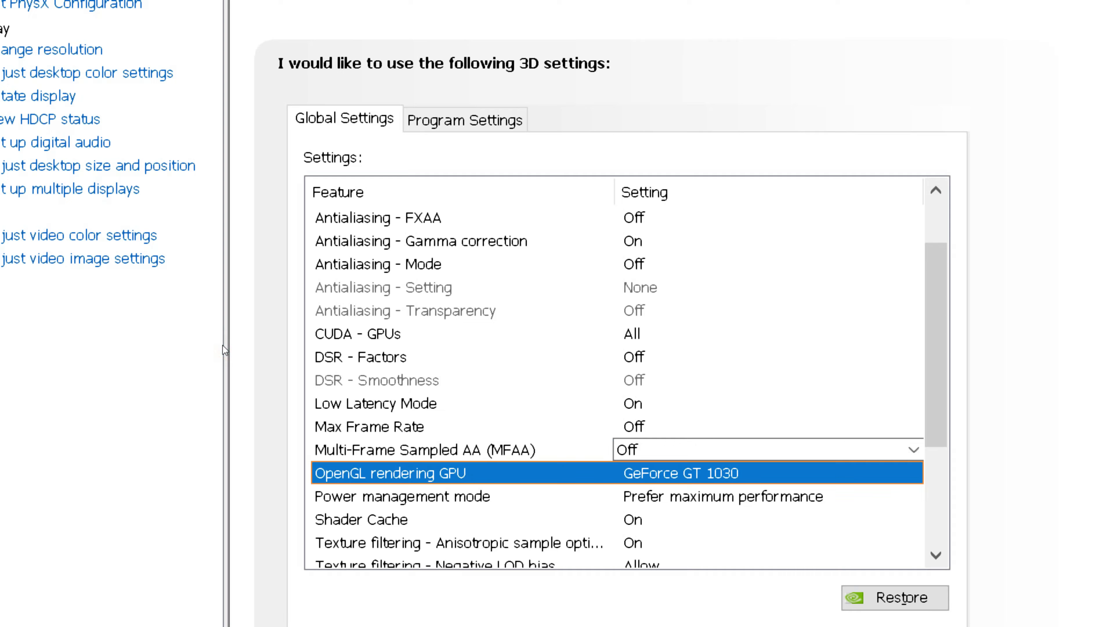
key(alt+Down)
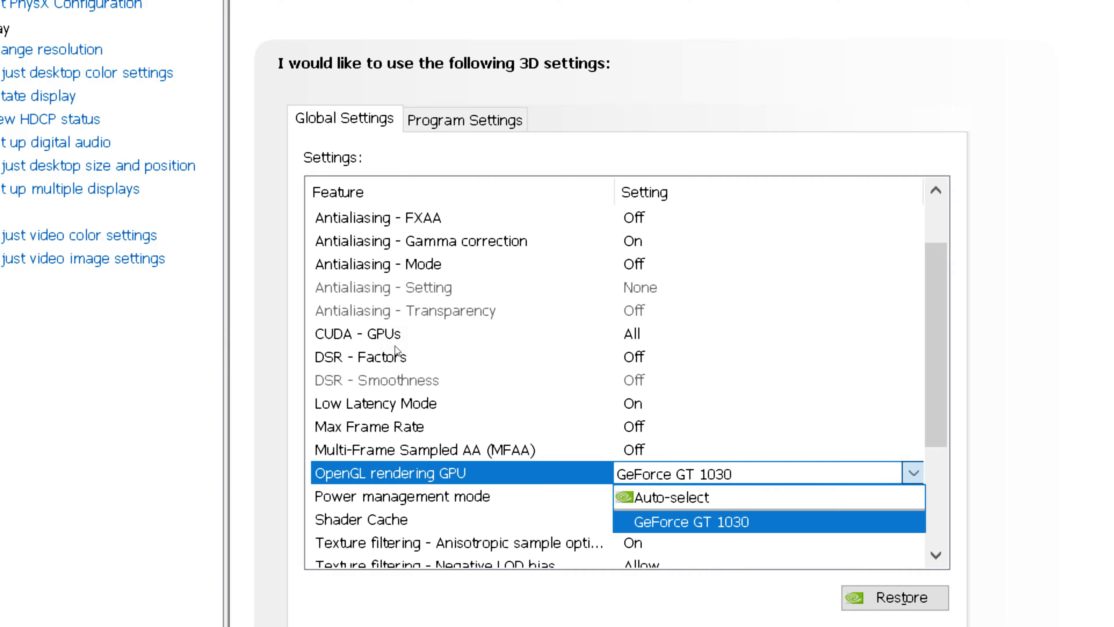
key(Return)
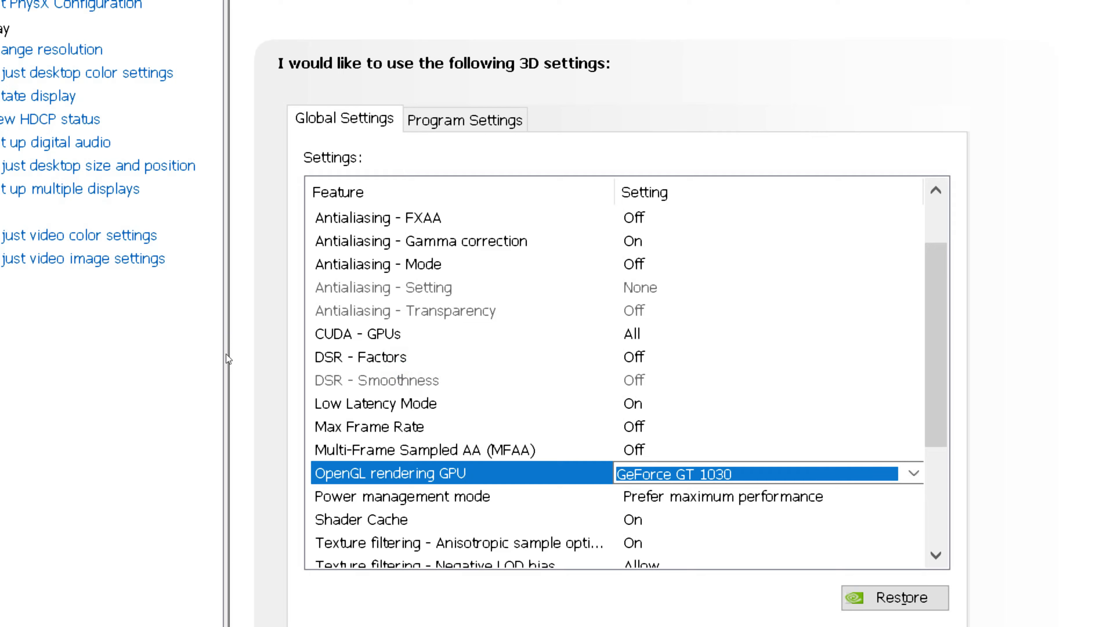
key(Down)
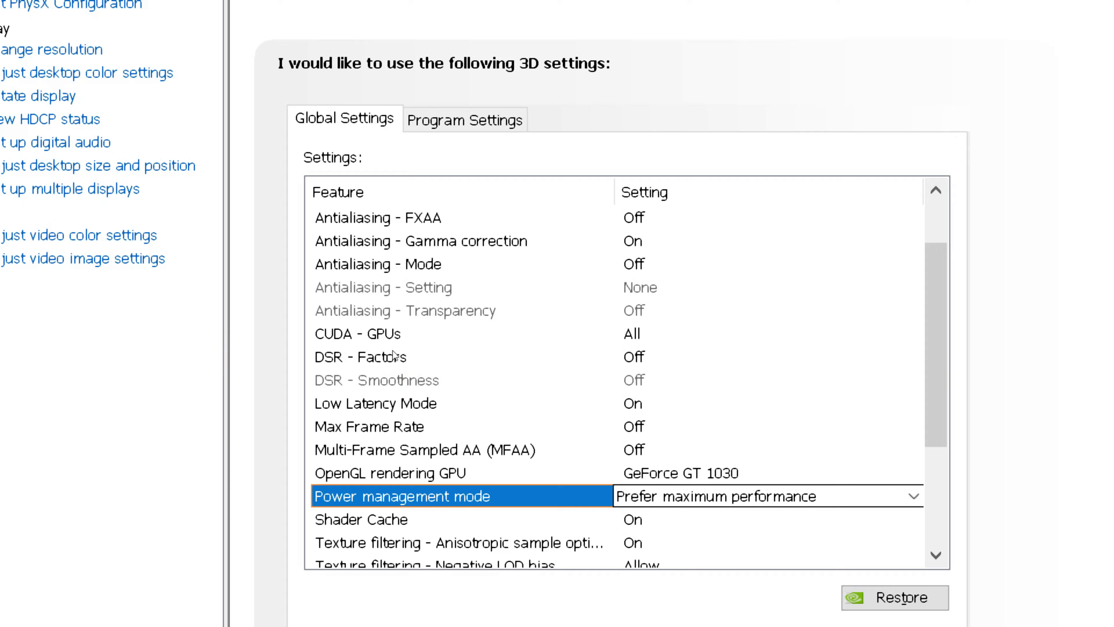
key(alt+Down)
key(Return)
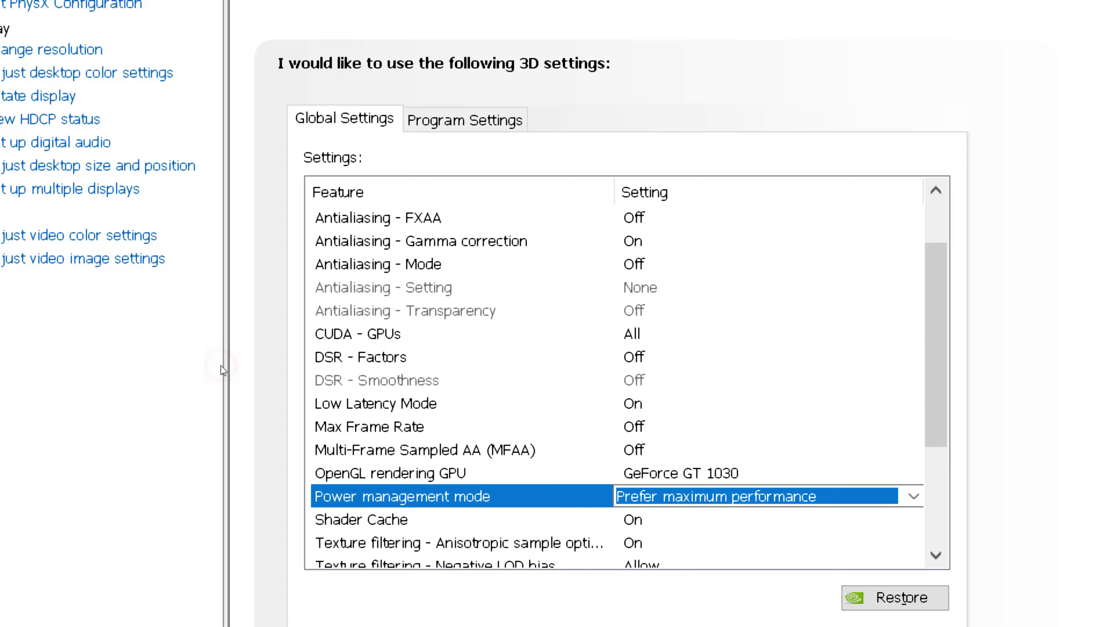
Examine the remaining global 3D settings from Shader Cache through the texture filtering options to Vertical sync
key(Down)
scroll(362, 342, down, 3)
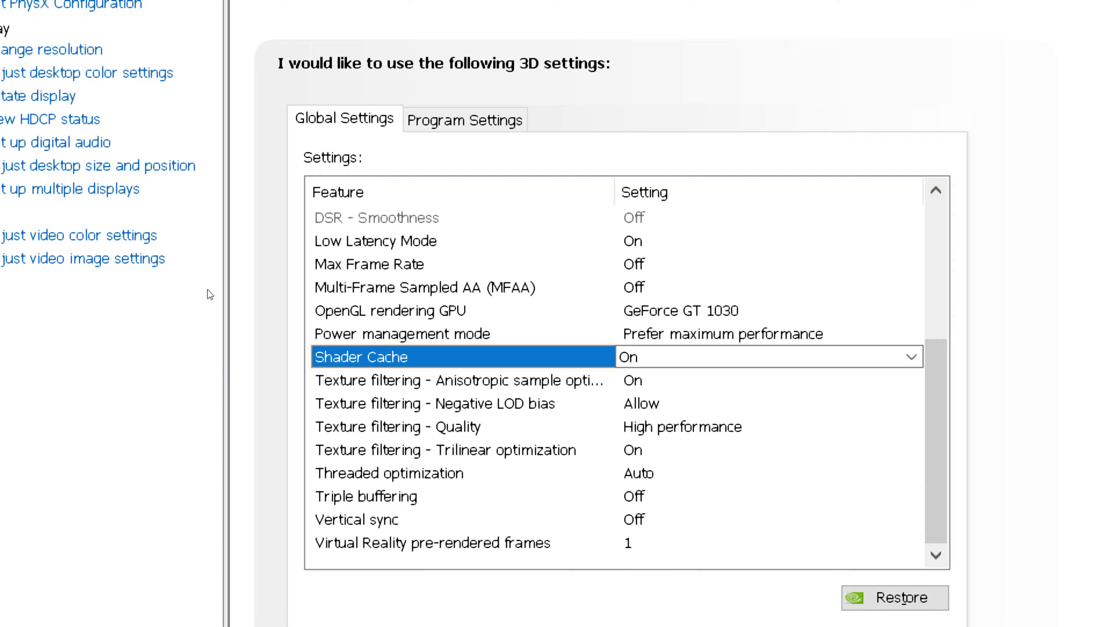
key(Down)
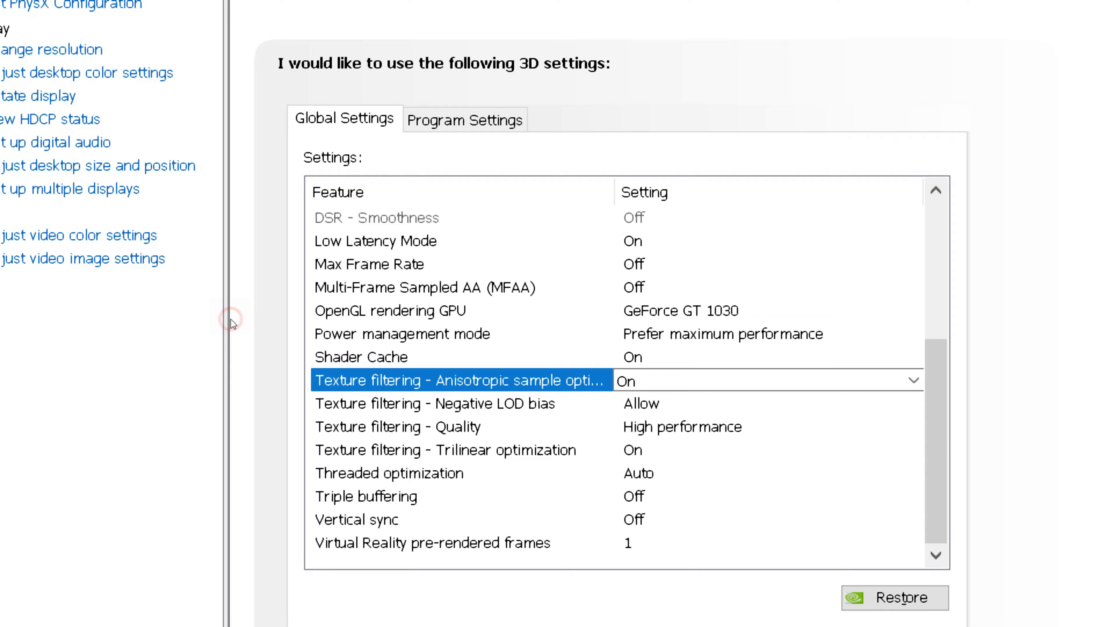
key(Down)
key(Down)
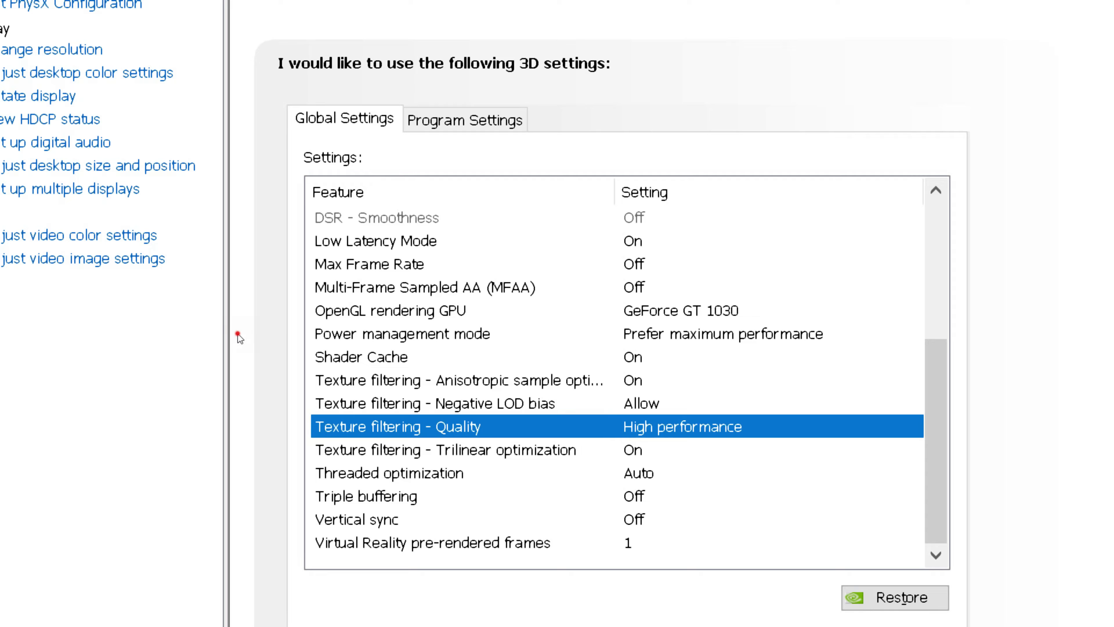
key(Down)
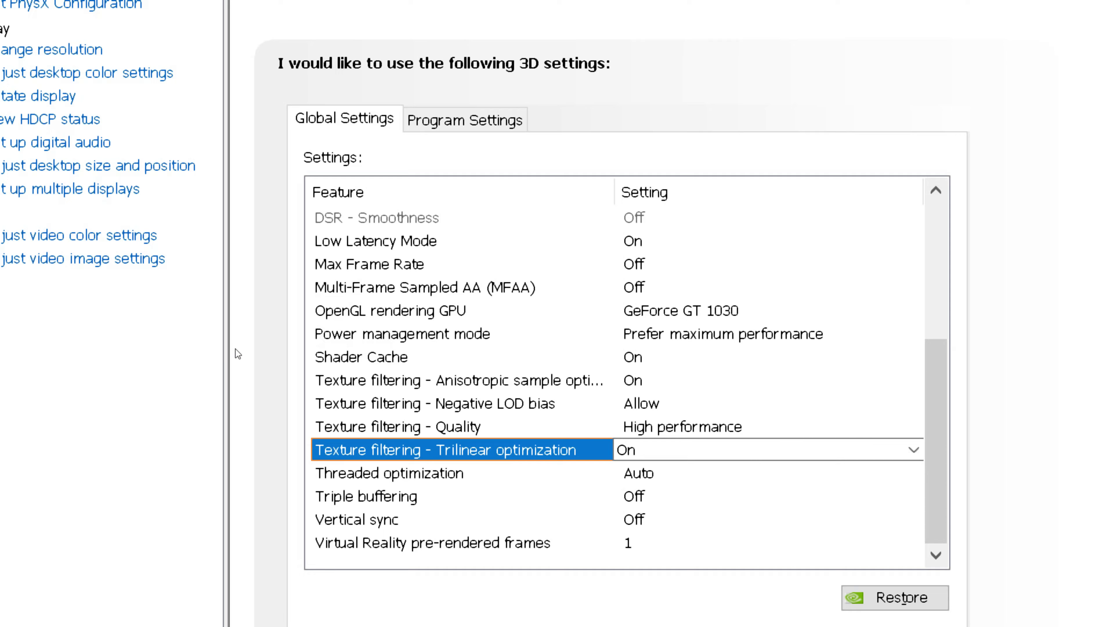
key(Down)
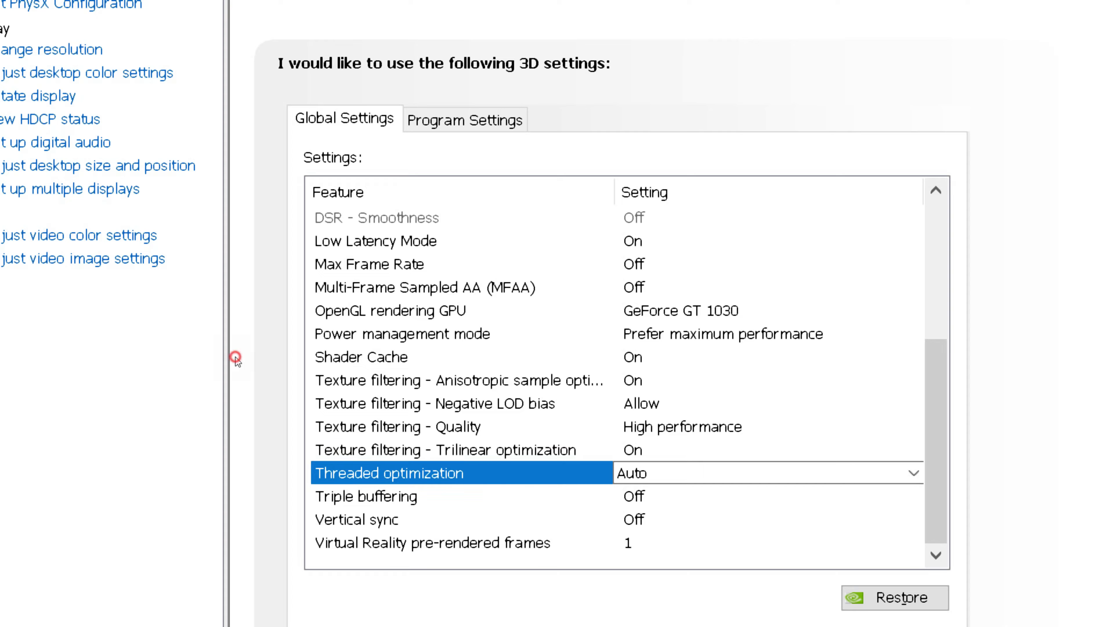
key(Down)
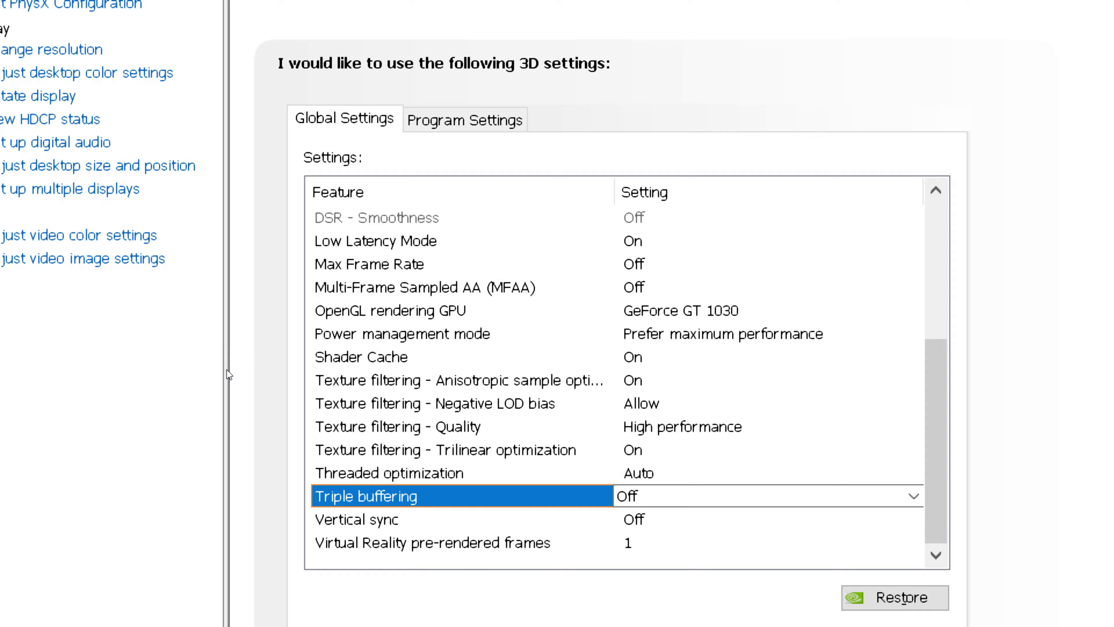
key(Down)
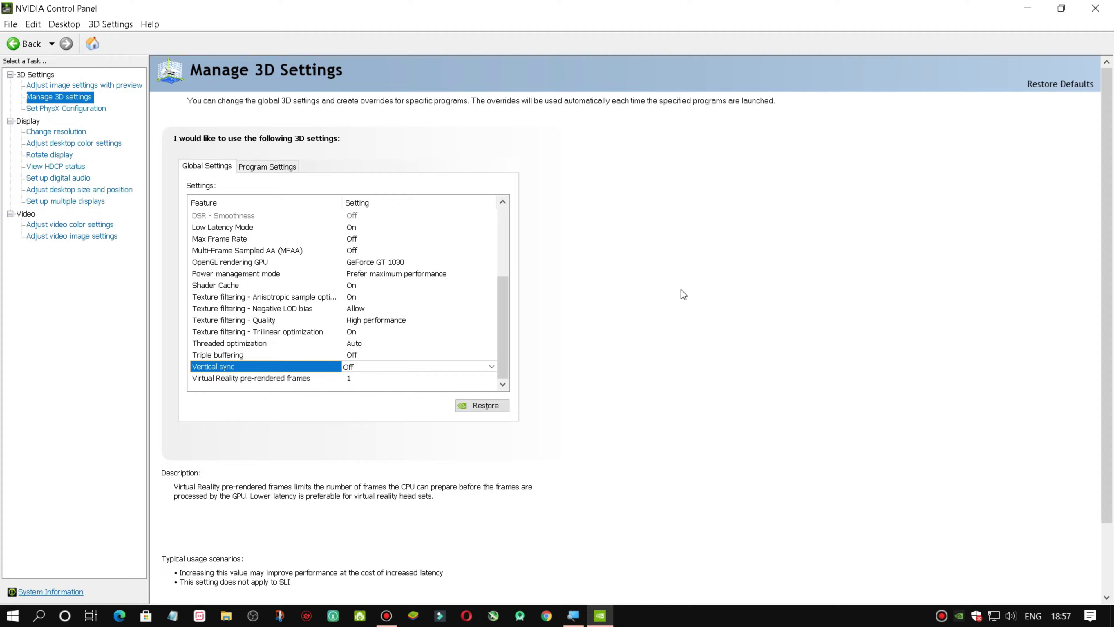
Set the PhysX processor to GeForce GT 1030 in the PhysX configuration
click(78, 110)
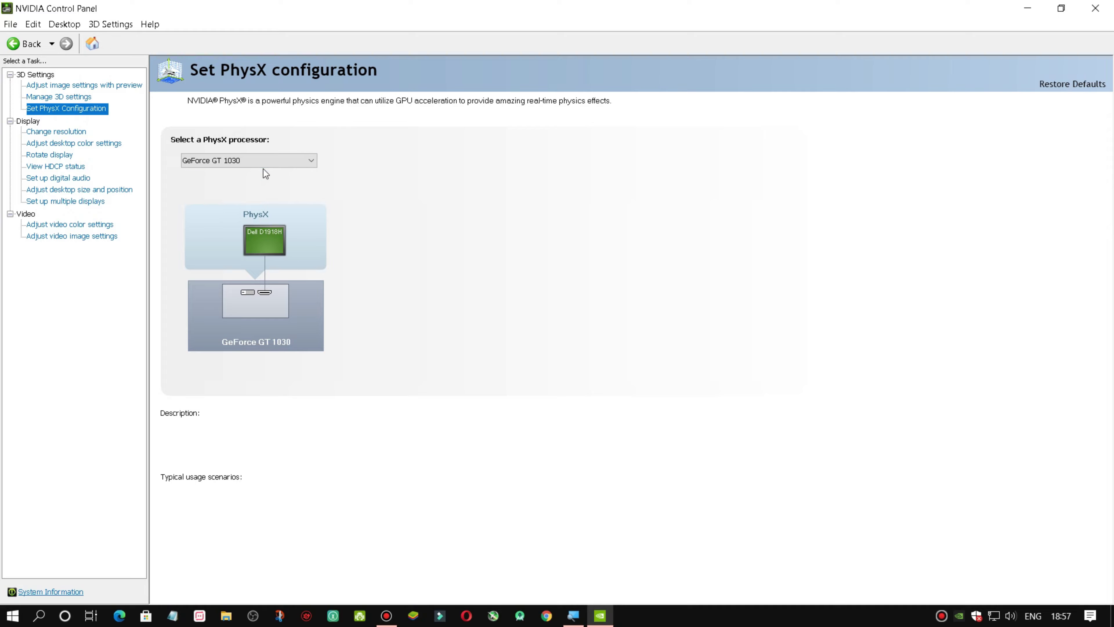
click(259, 163)
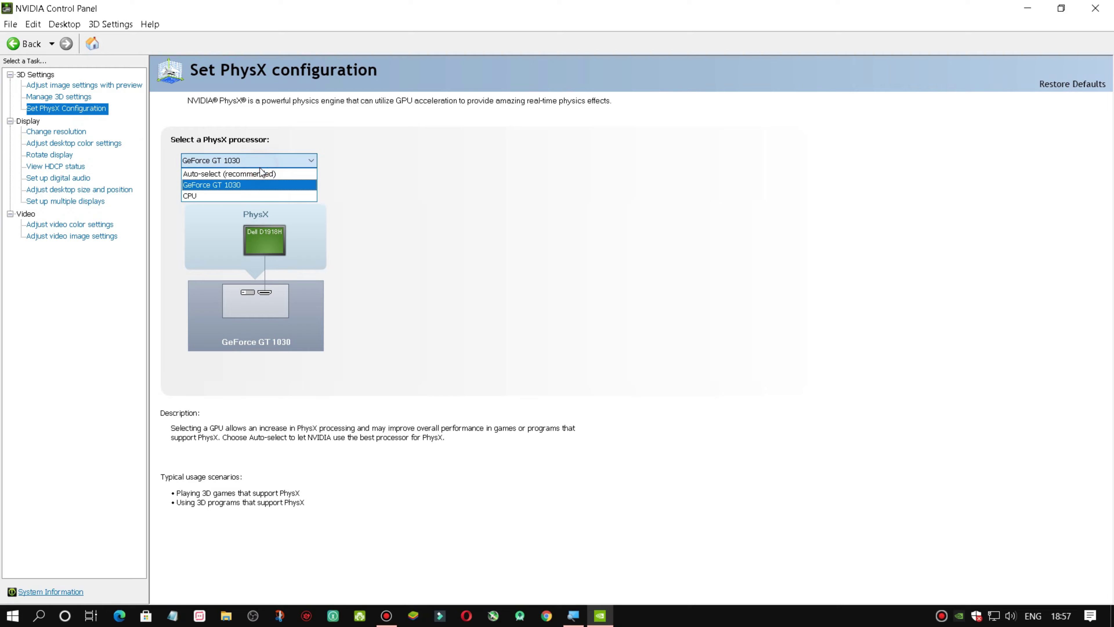
click(265, 184)
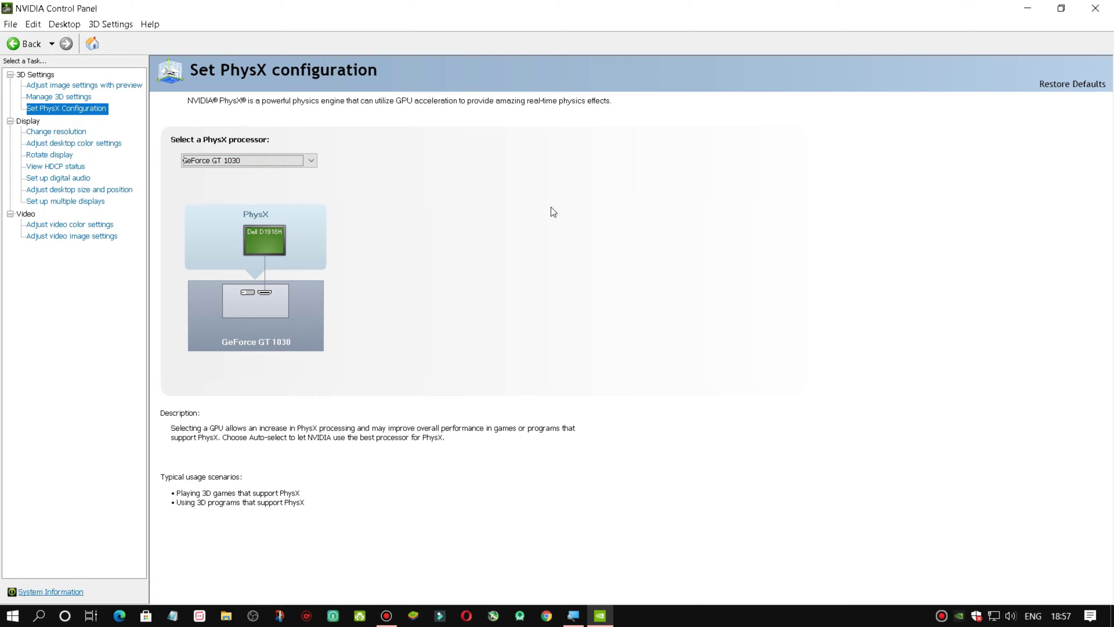
Set the refresh rate to 60Hz for the Dell D1918H display at the 1080p, 1920 × 1080 resolution
click(56, 131)
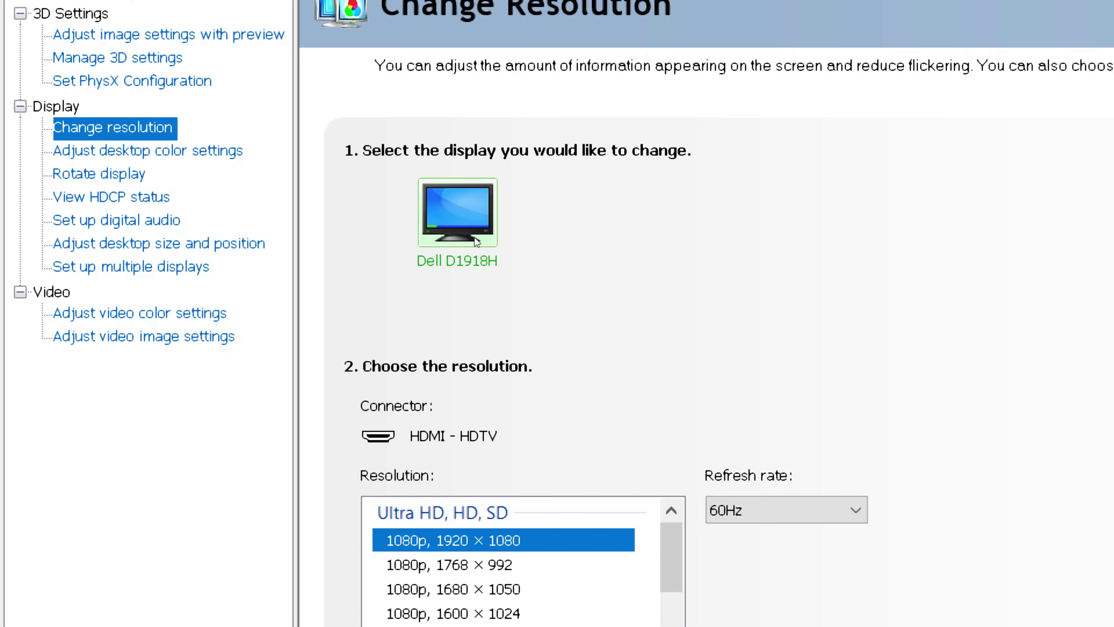
scroll(237, 188, down, 2)
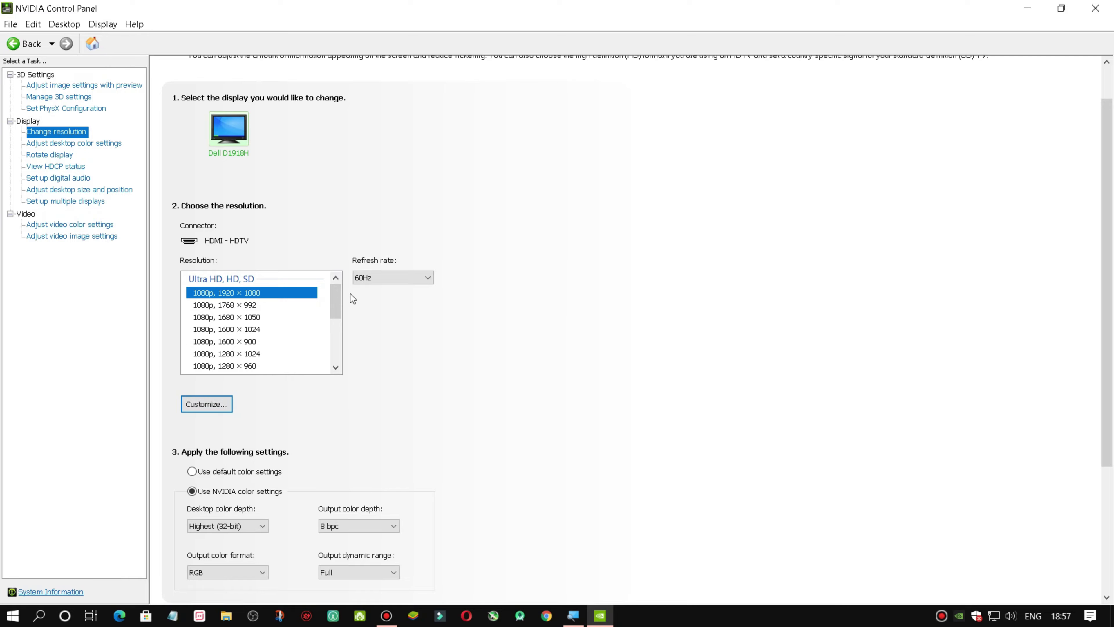
click(412, 277)
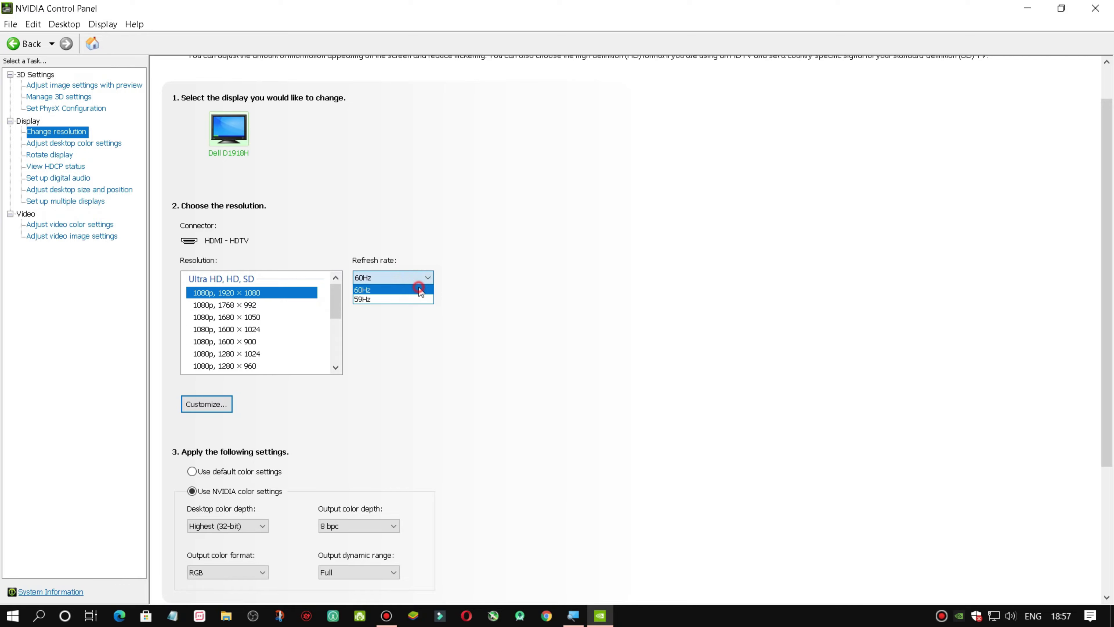
click(418, 289)
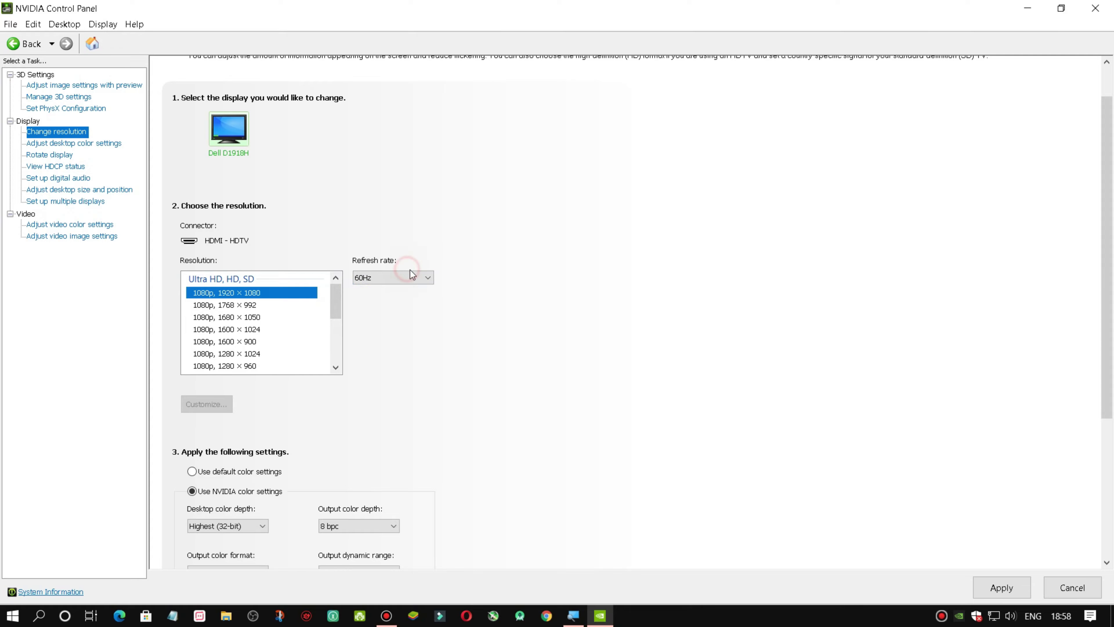
click(622, 326)
Set the output dynamic range to Full under the NVIDIA color settings for the display's resolution
scroll(422, 382, down, 1)
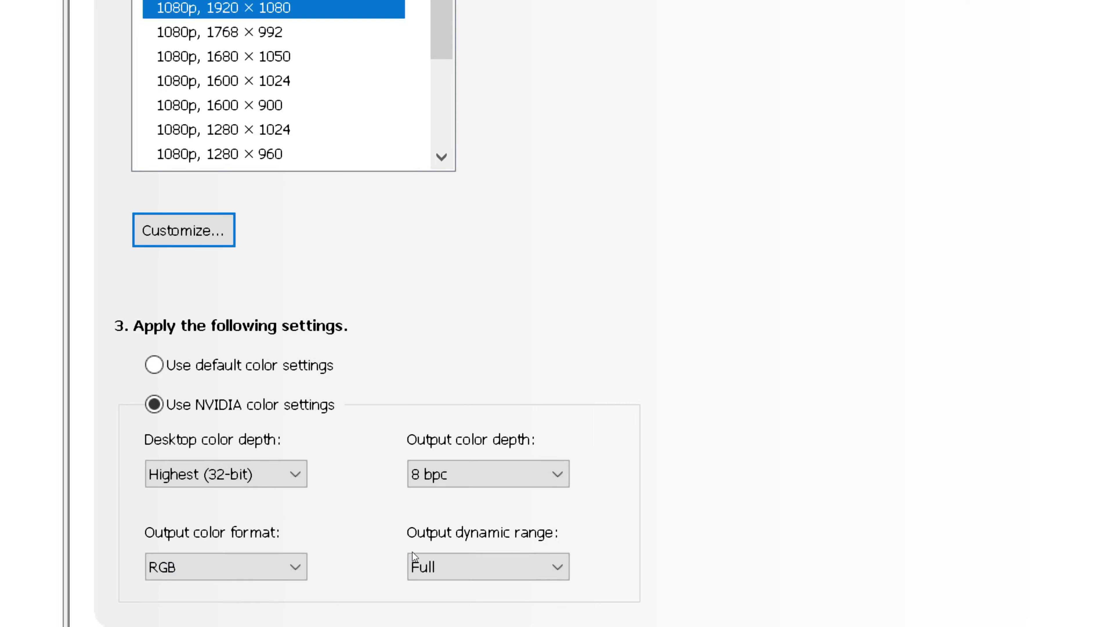
click(348, 529)
click(357, 519)
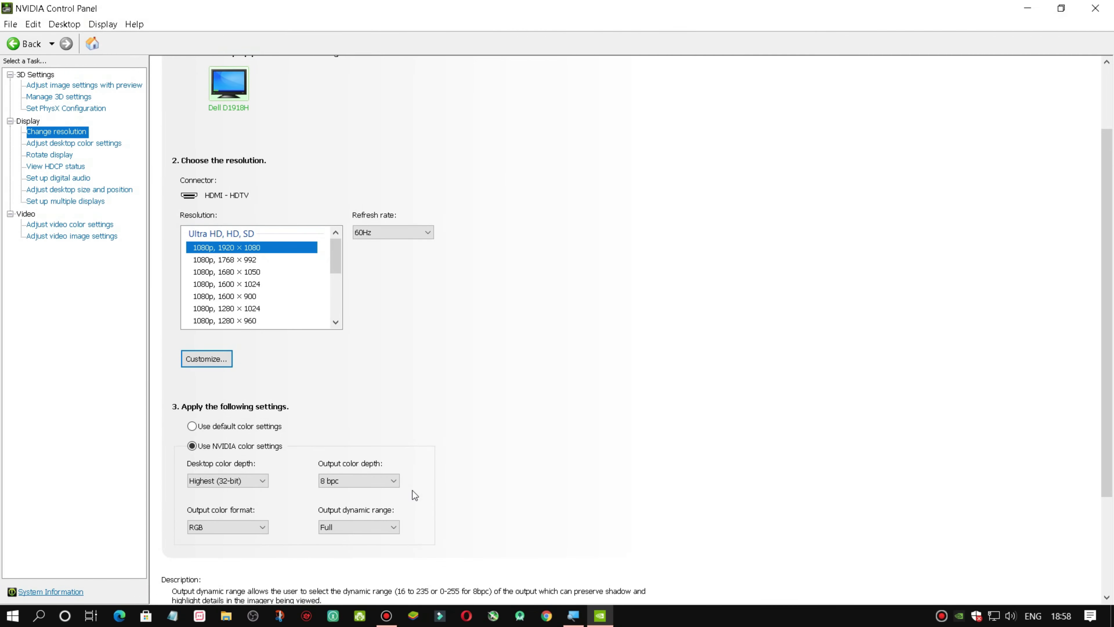
Examine the desktop color settings, display rotation, HDCP status and digital audio pages
click(70, 144)
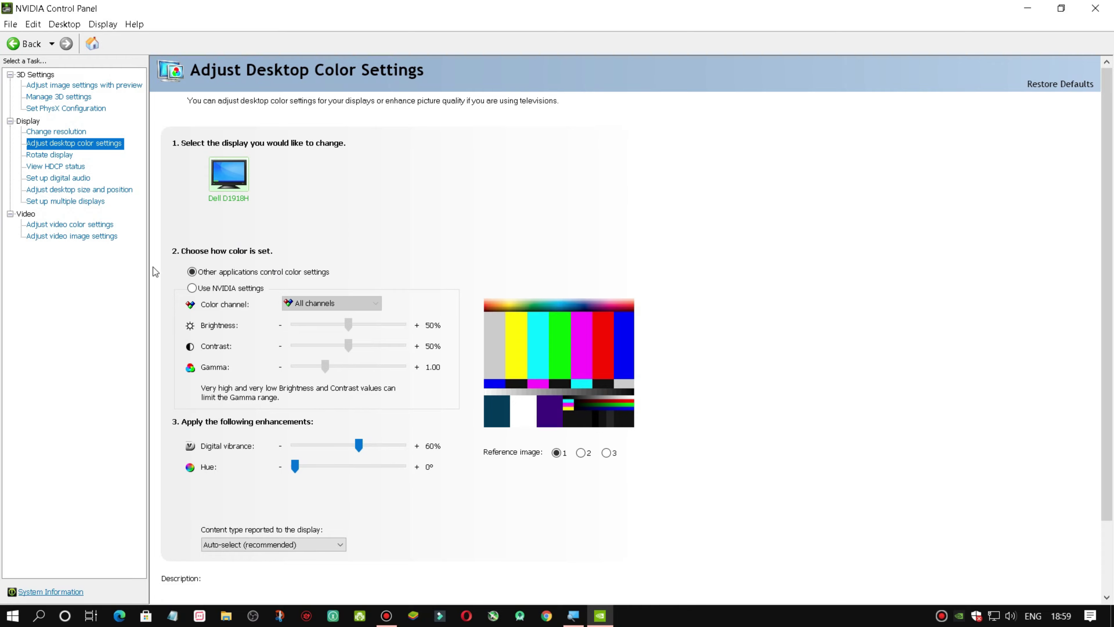
click(51, 156)
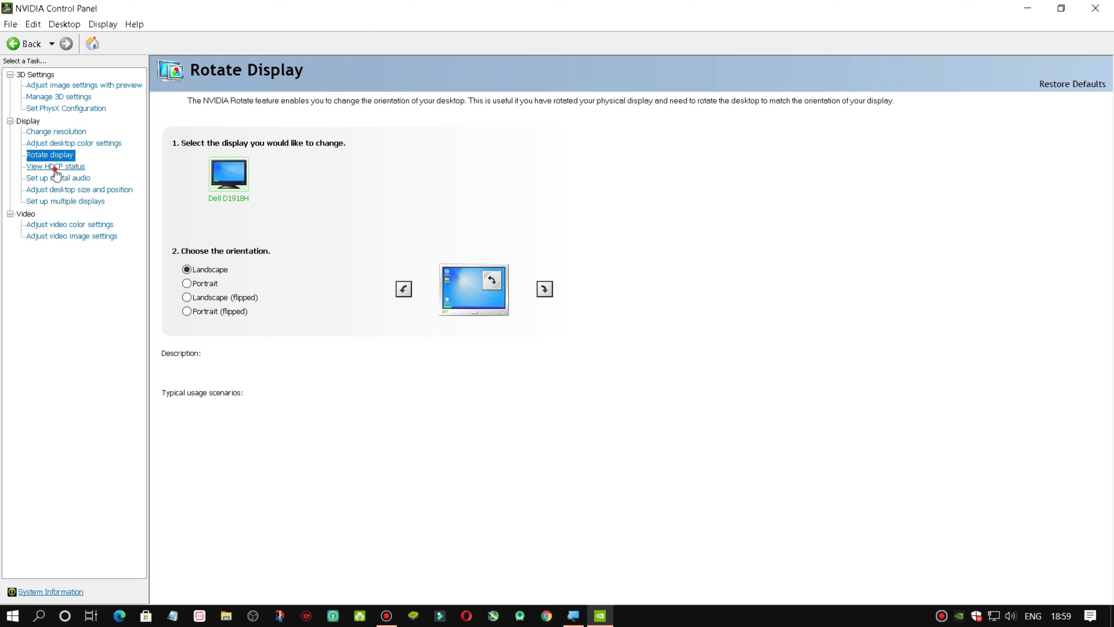
click(56, 171)
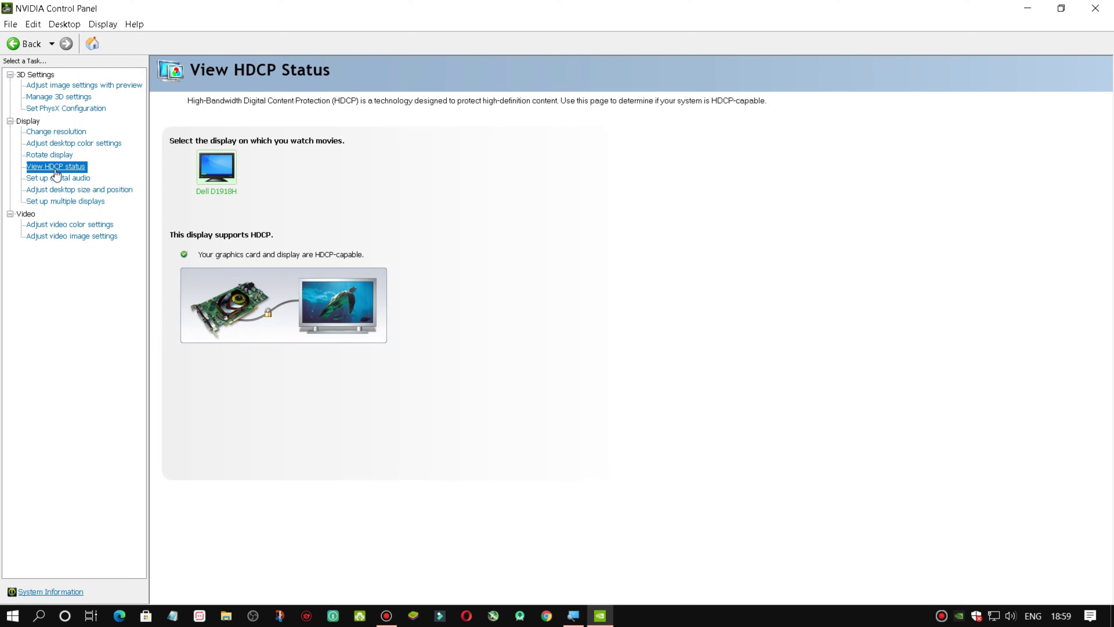
click(57, 177)
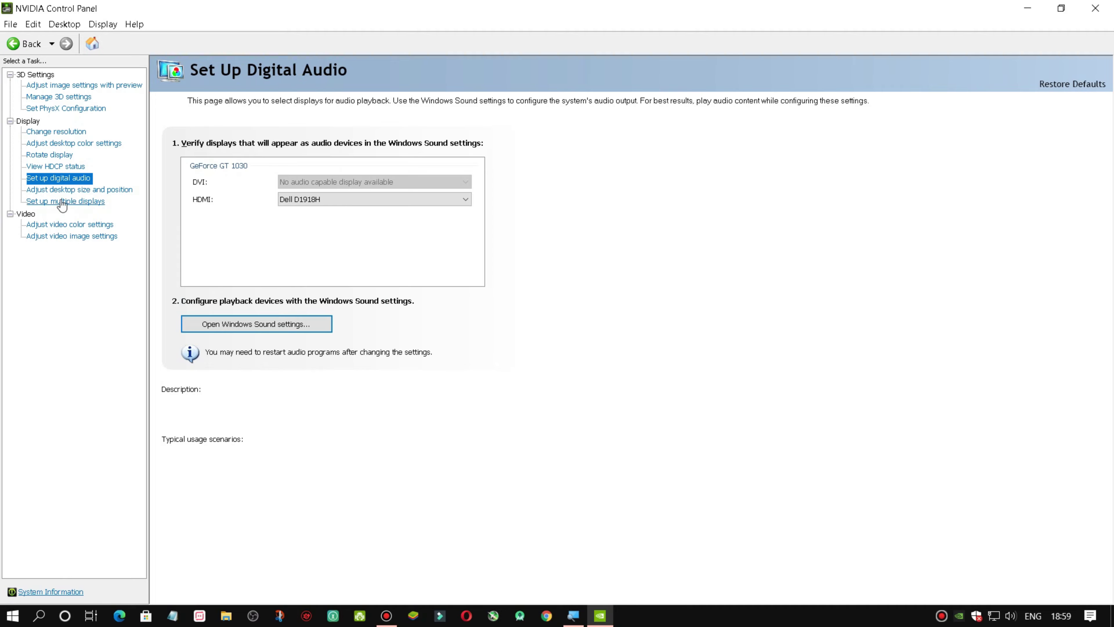
Set scaling to be performed on the GPU in the desktop size and position settings
click(86, 192)
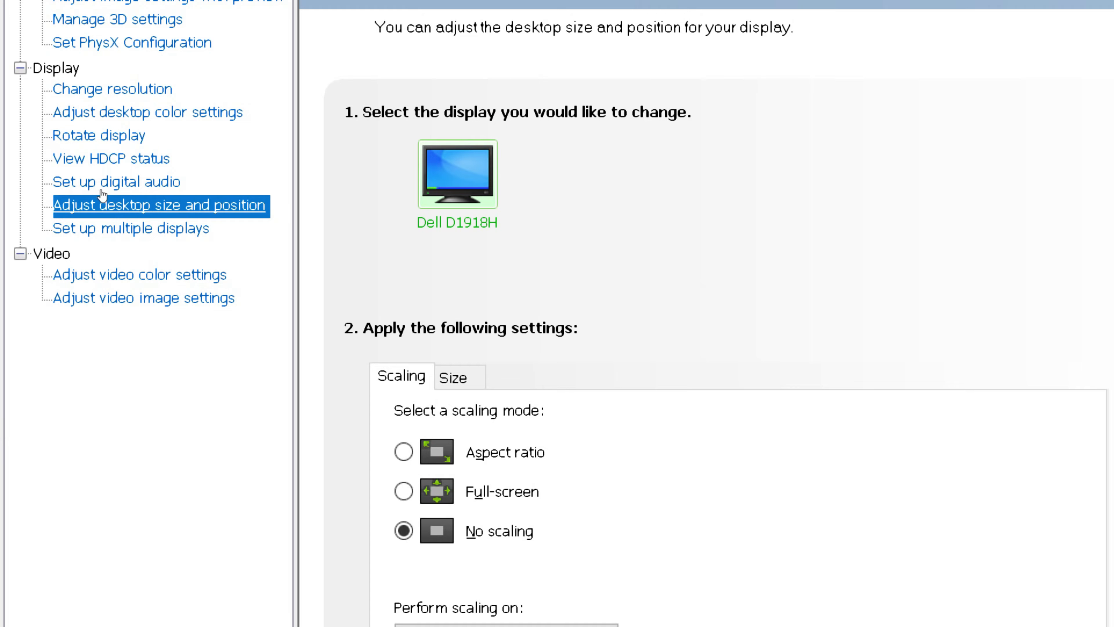
scroll(332, 257, down, 5)
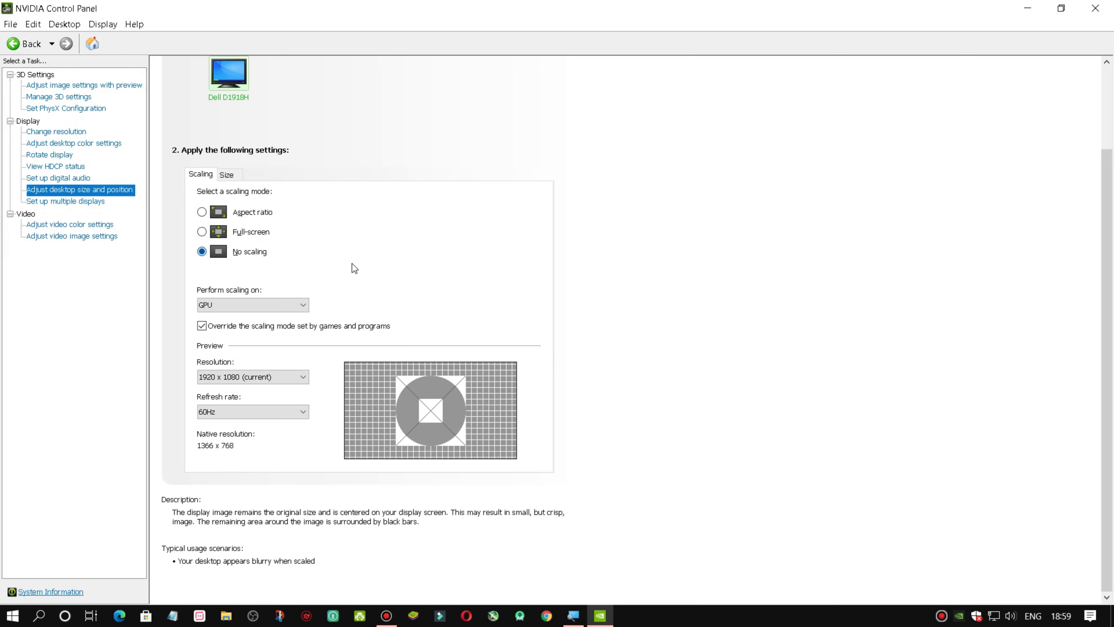
click(265, 302)
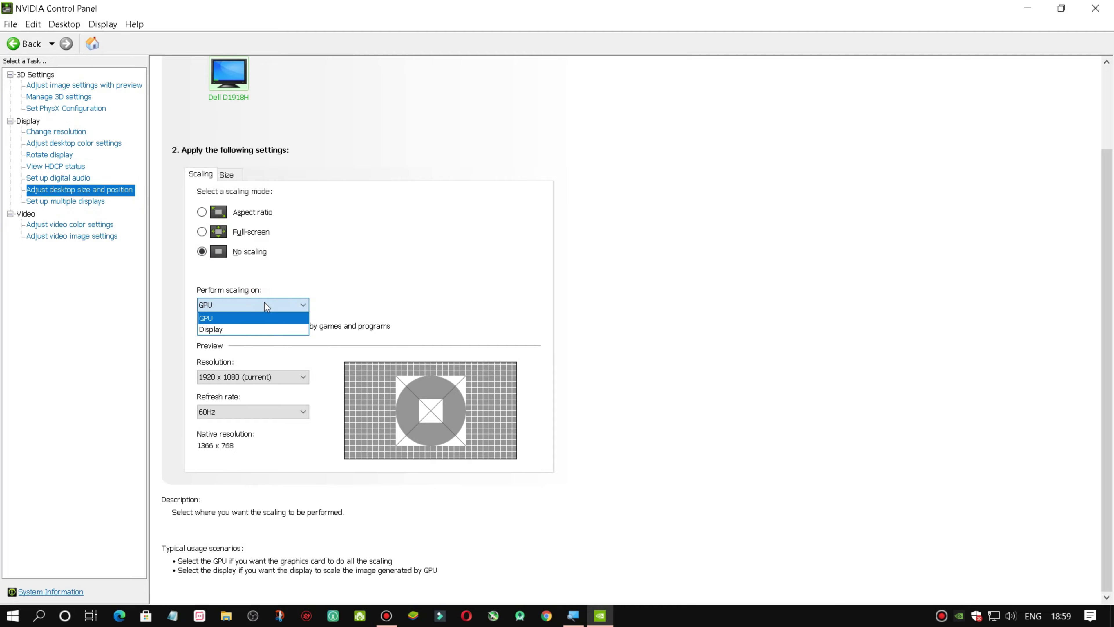
click(226, 319)
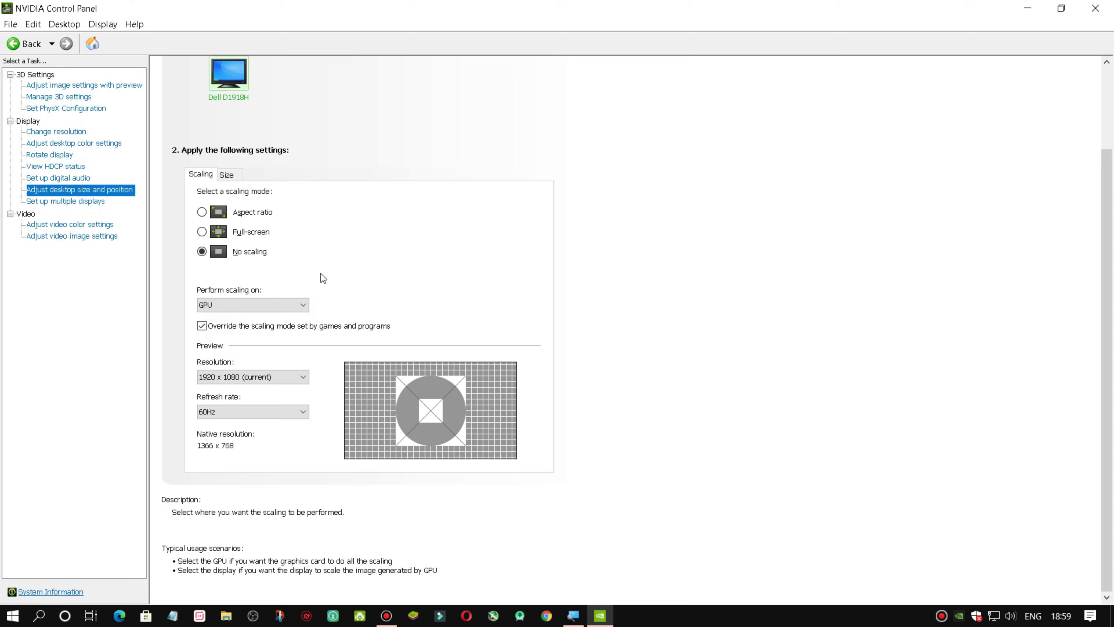
click(269, 303)
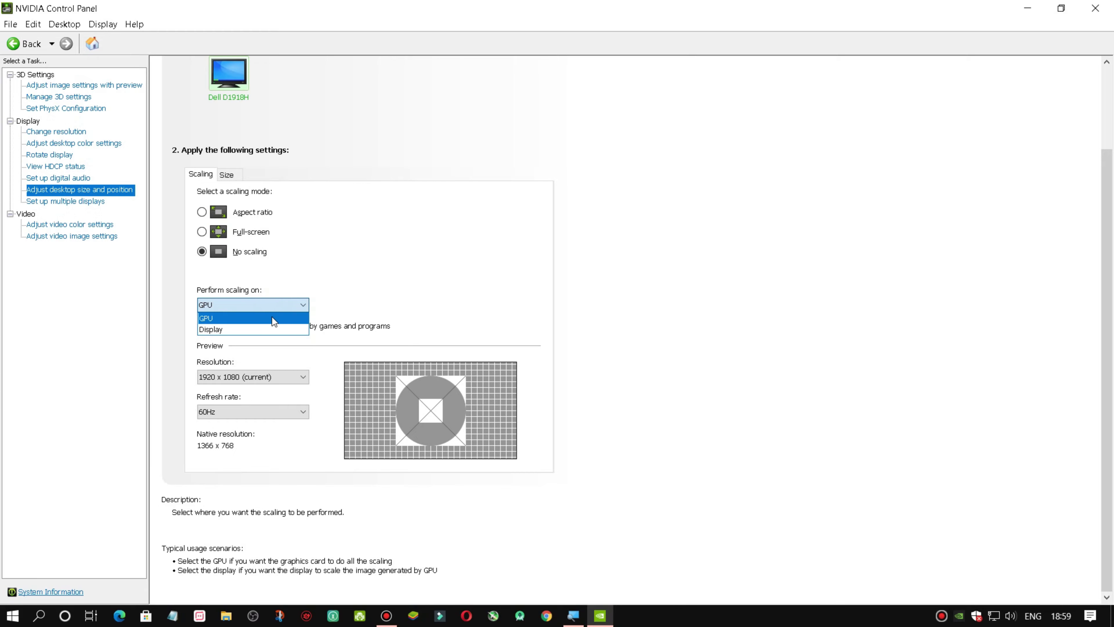
click(272, 315)
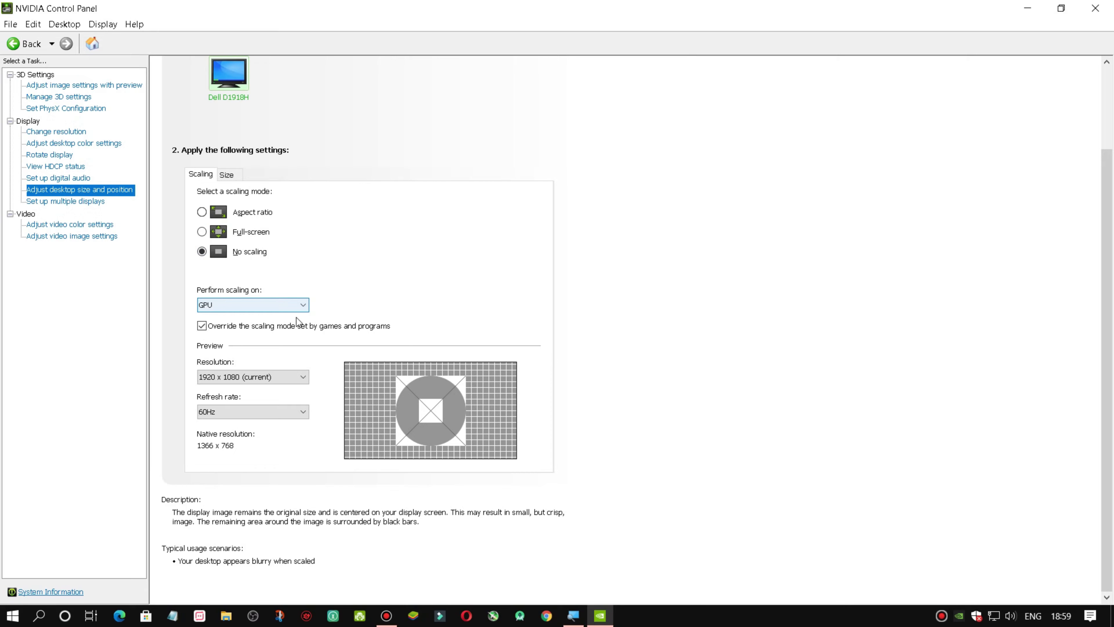
click(198, 446)
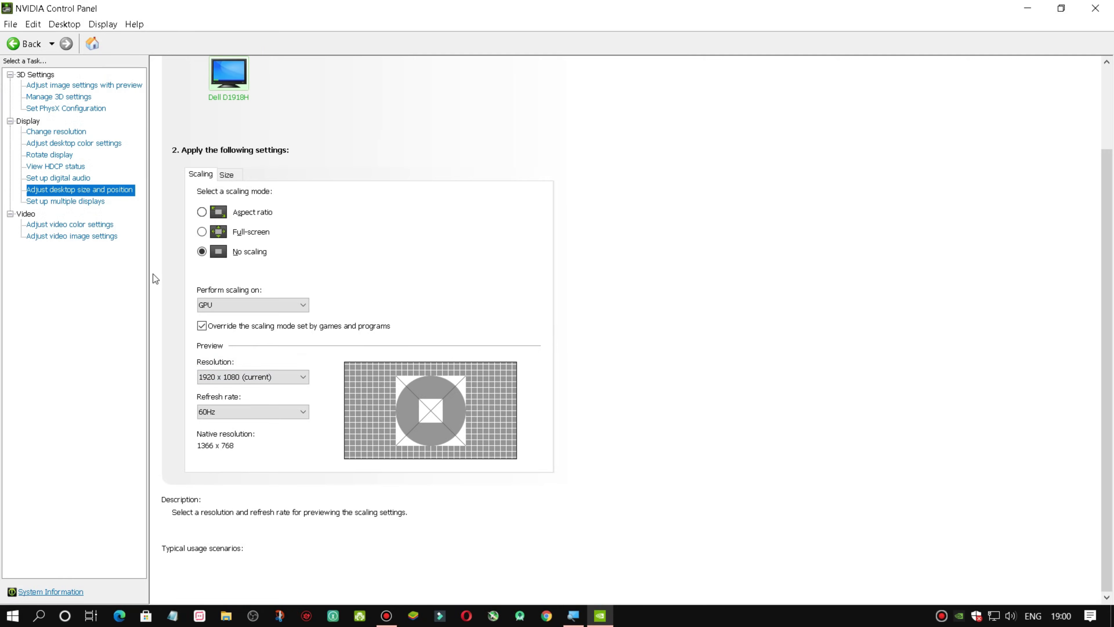
Set the dynamic range to Full (0-255) in the advanced video color adjustments made with the NVIDIA settings
click(79, 225)
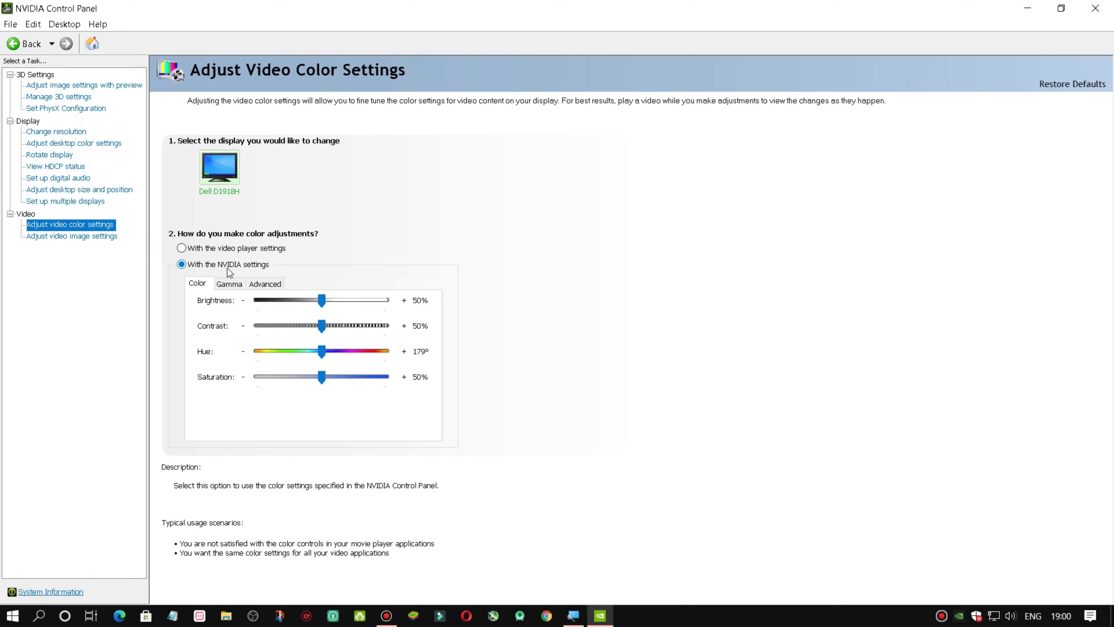
click(265, 284)
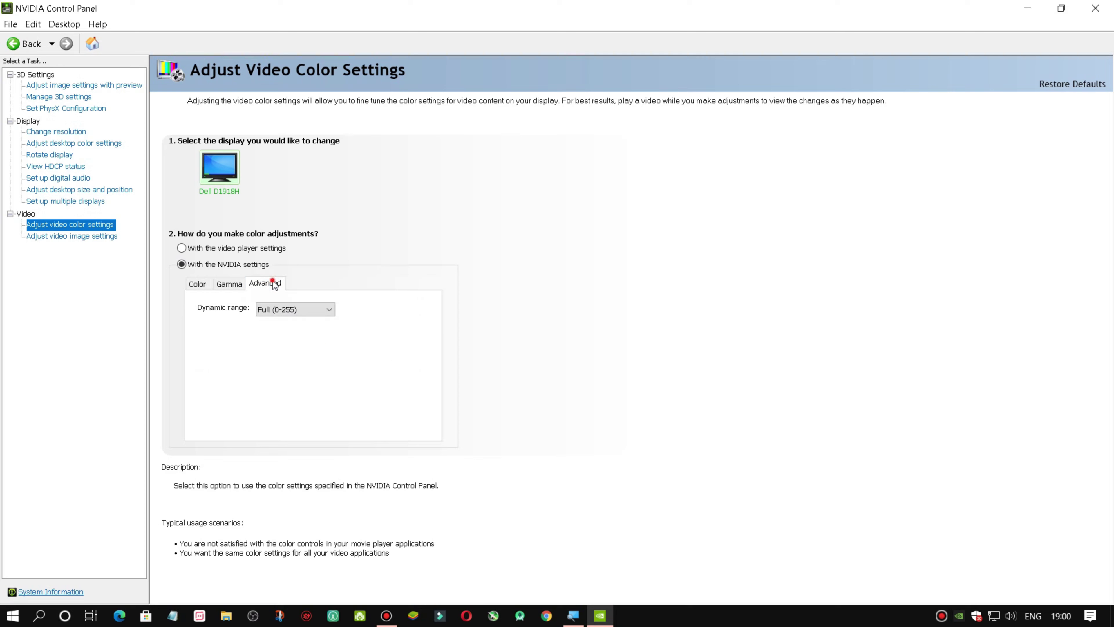
click(288, 312)
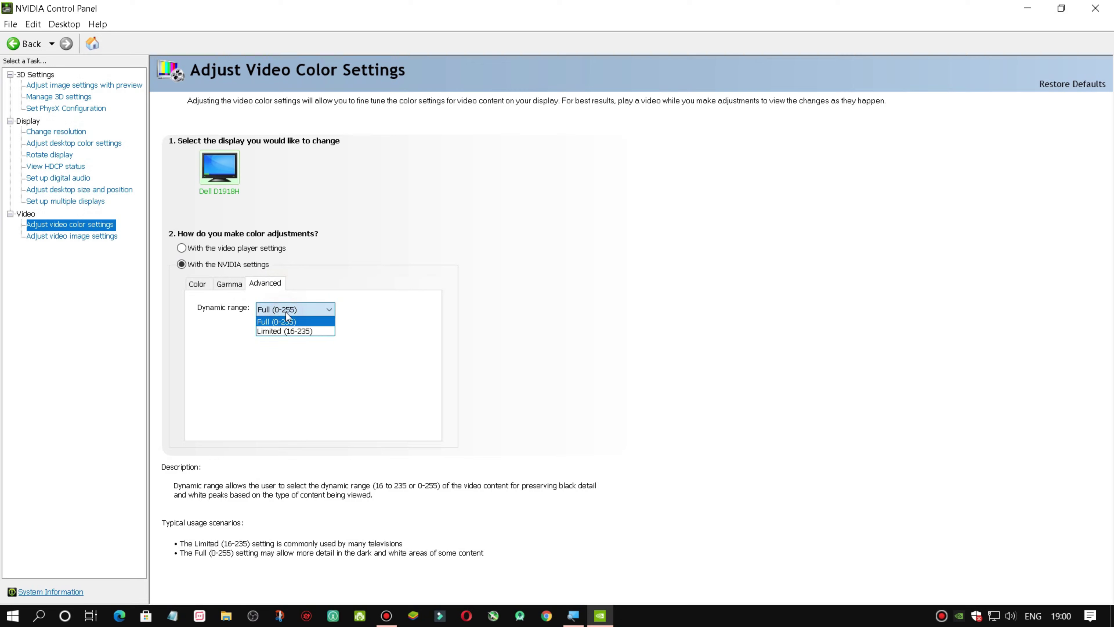
click(297, 322)
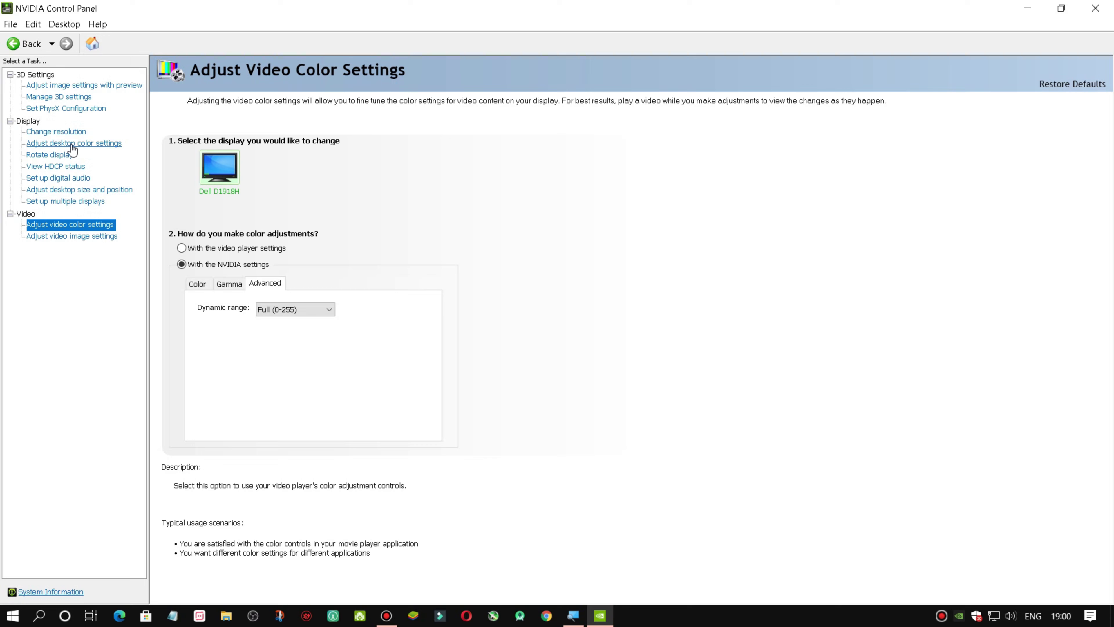
Close the NVIDIA Control Panel and open the Display section of the System settings in Windows Settings
click(1095, 8)
click(12, 616)
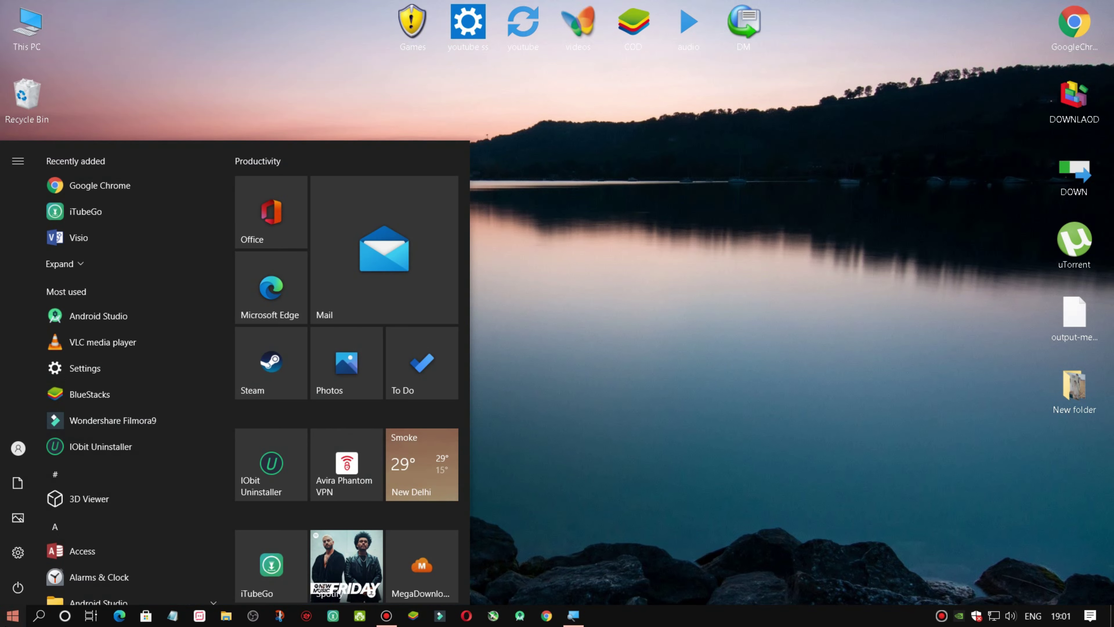
click(10, 554)
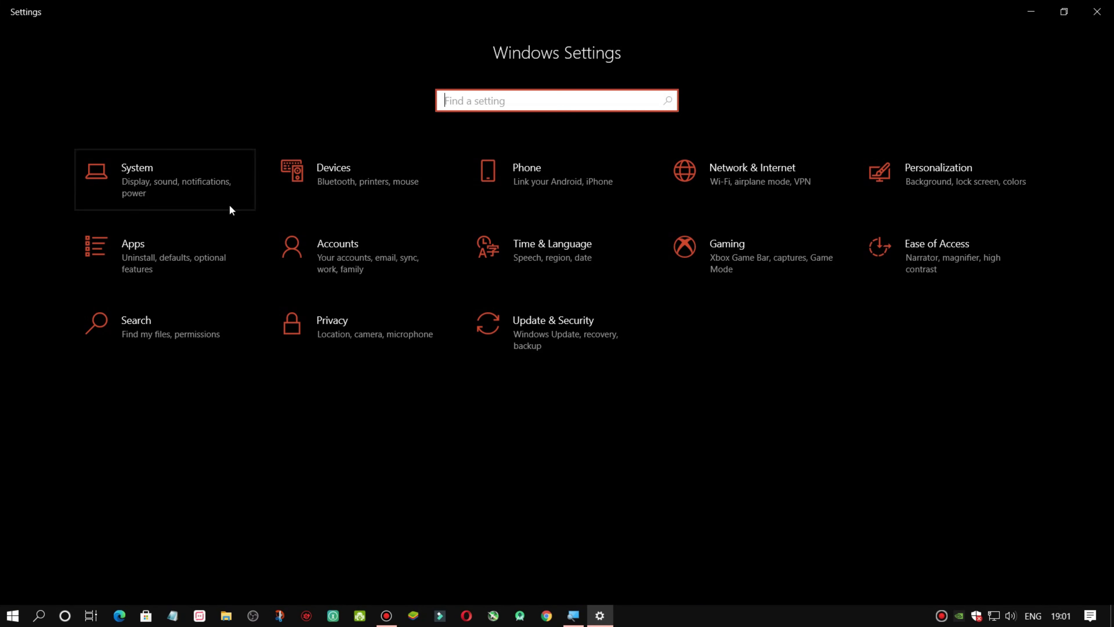
click(187, 177)
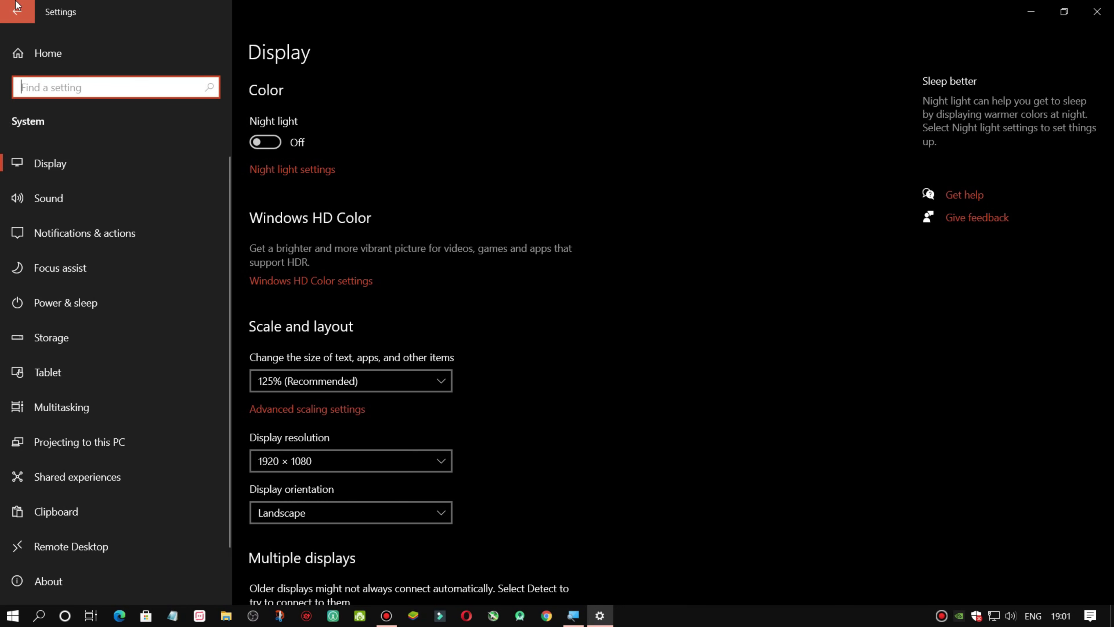
click(154, 160)
scroll(587, 197, down, 3)
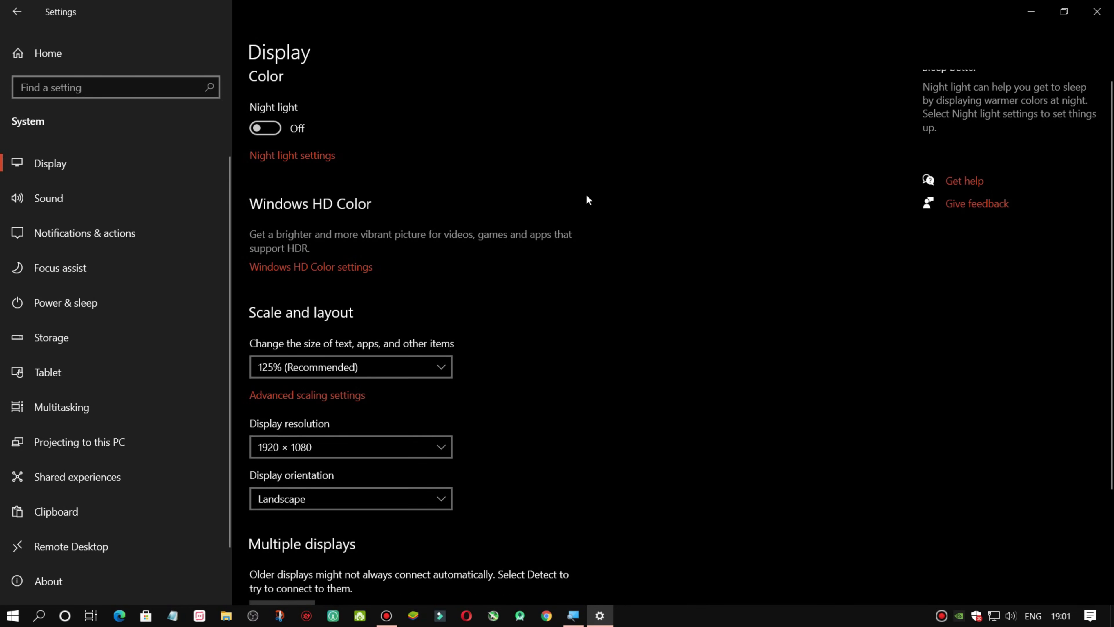
scroll(586, 196, down, 3)
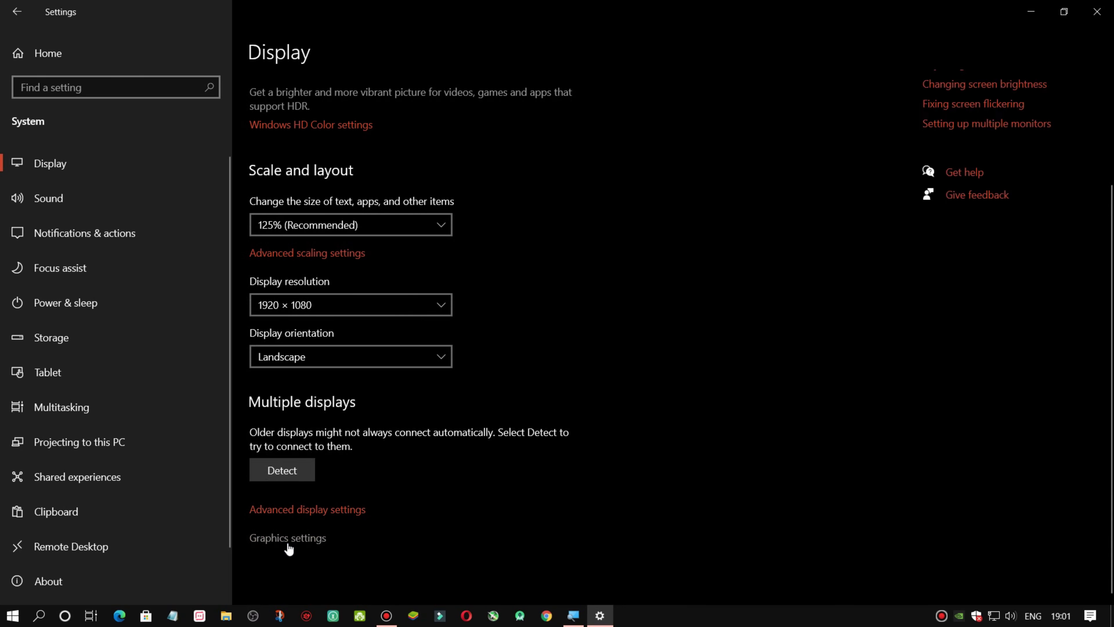
Set the refresh rate of Display 1 to 60.000 Hz in the advanced display settings
click(349, 516)
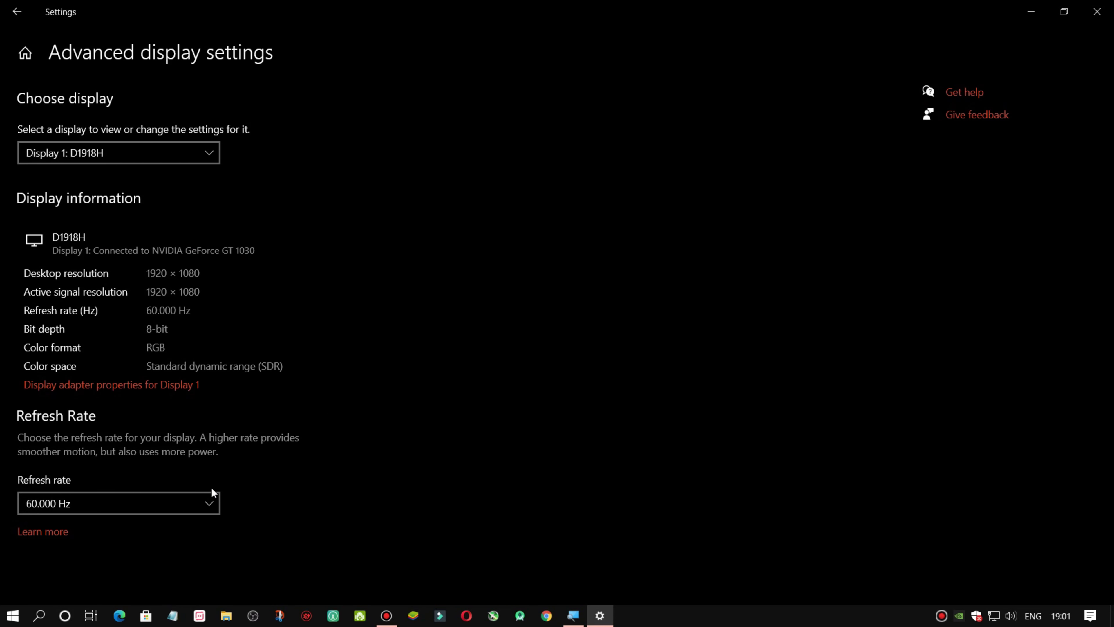
click(178, 503)
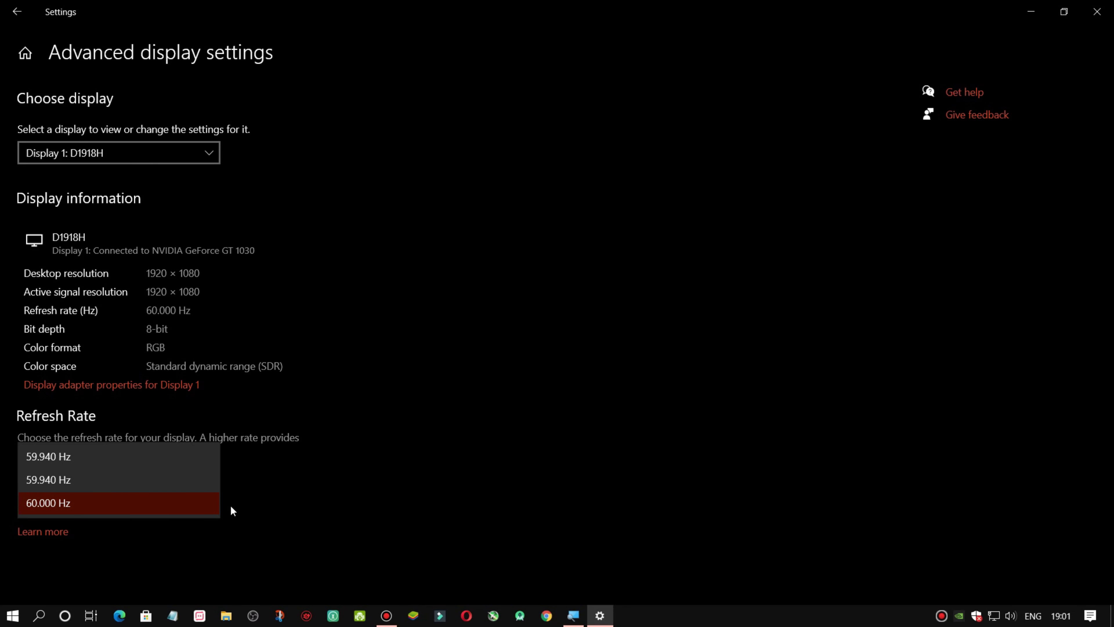
click(166, 510)
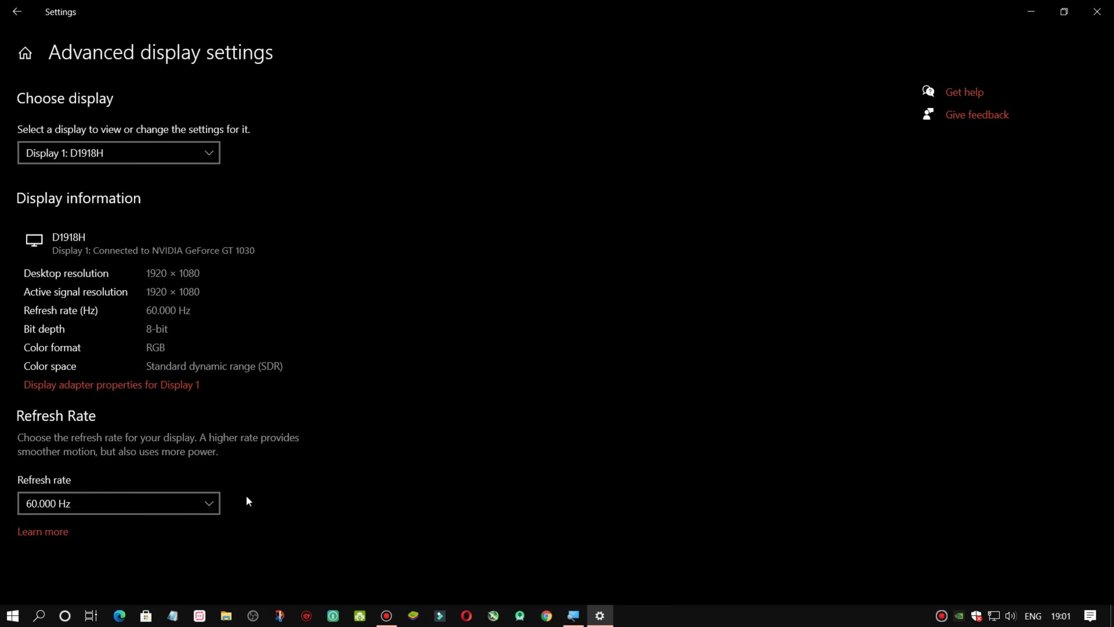